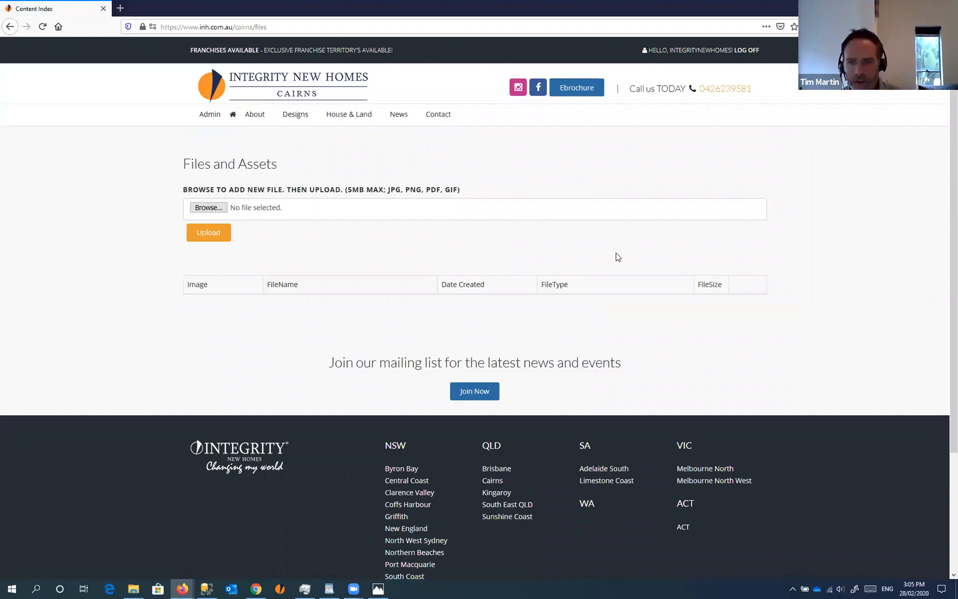
key(alt+Tab)
drag(628, 268, 629, 278)
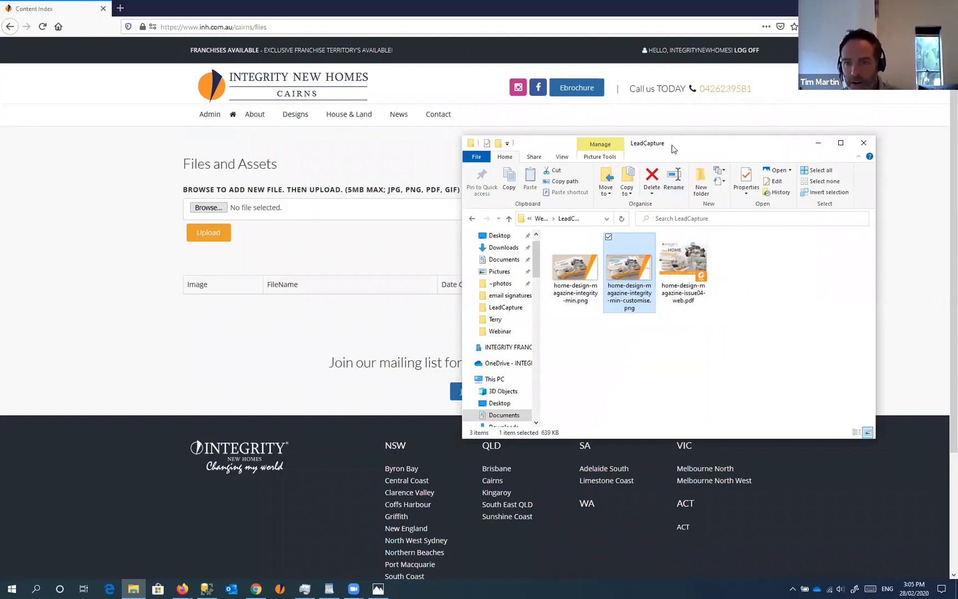
drag(674, 149, 957, 149)
drag(957, 332, 219, 211)
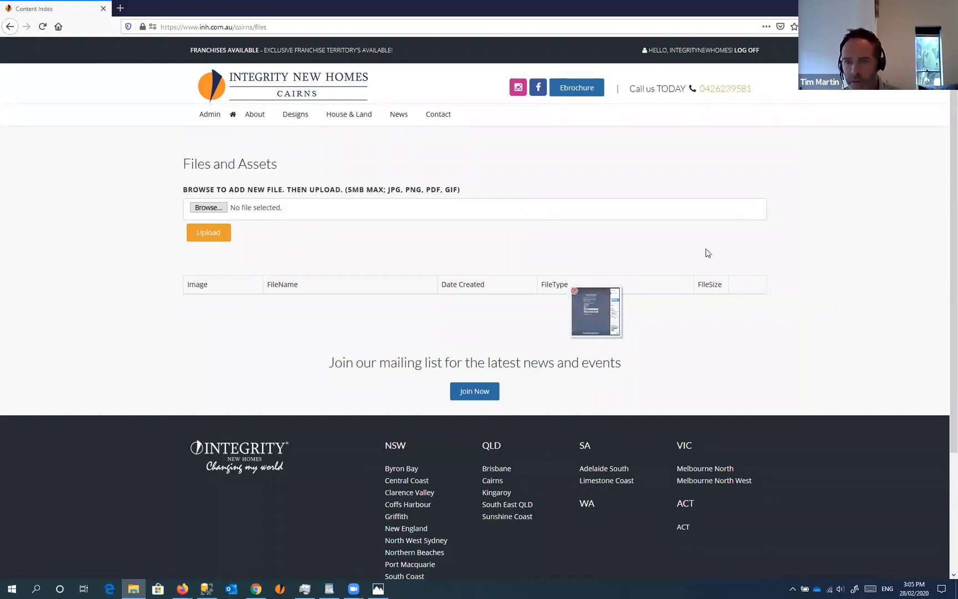
key(alt+F4)
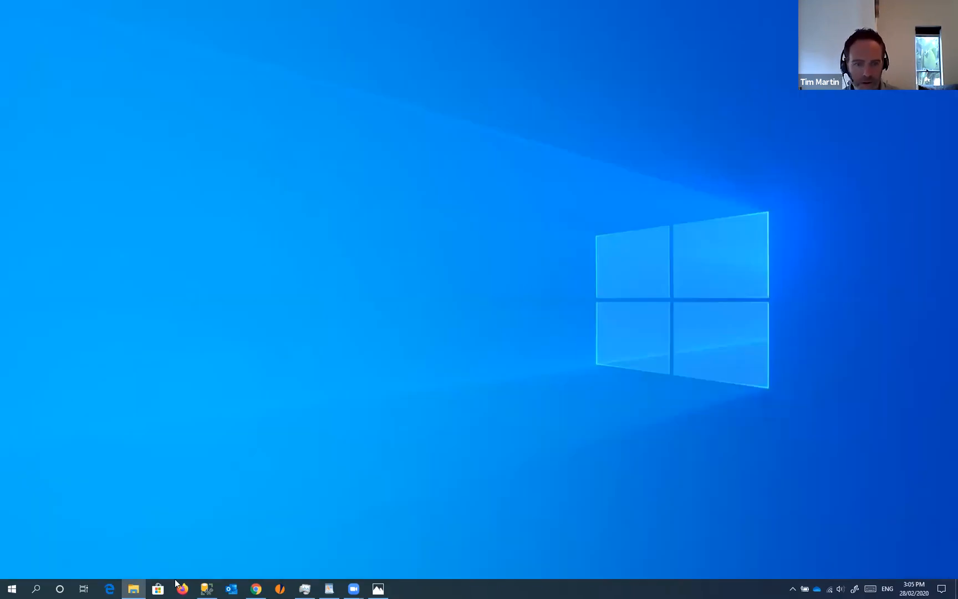
- Upload home-design-magazine-integrity-min-customise.png from the LeadCapture folder to Files and Assets
mouse_move(207, 588)
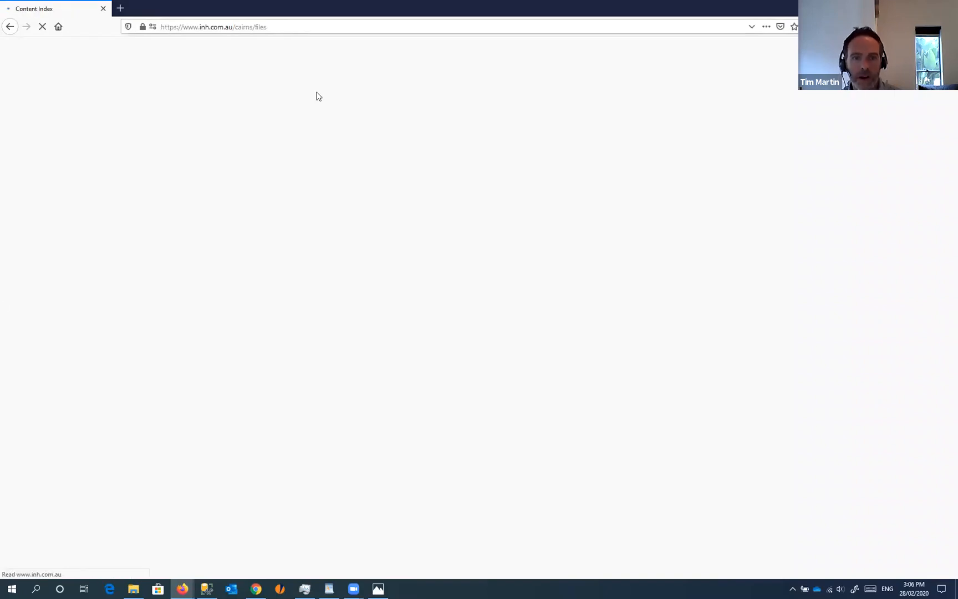
scroll(475, 311, up, 3)
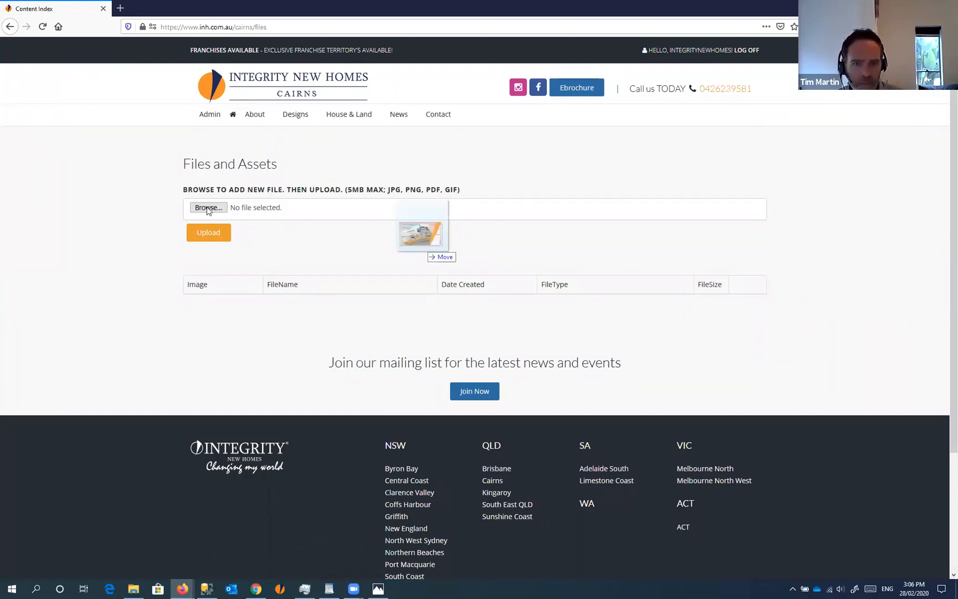
drag(207, 208, 207, 208)
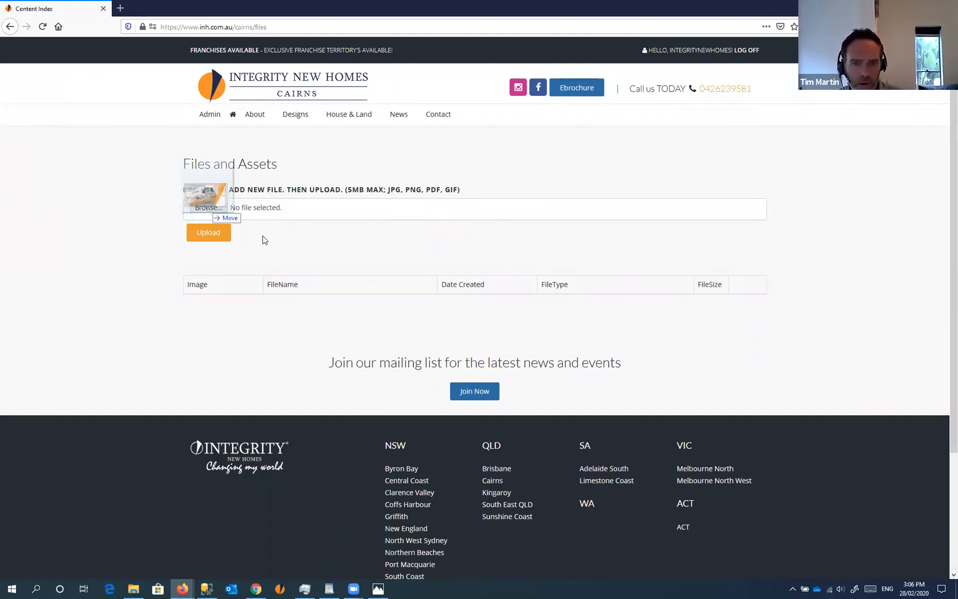
click(208, 233)
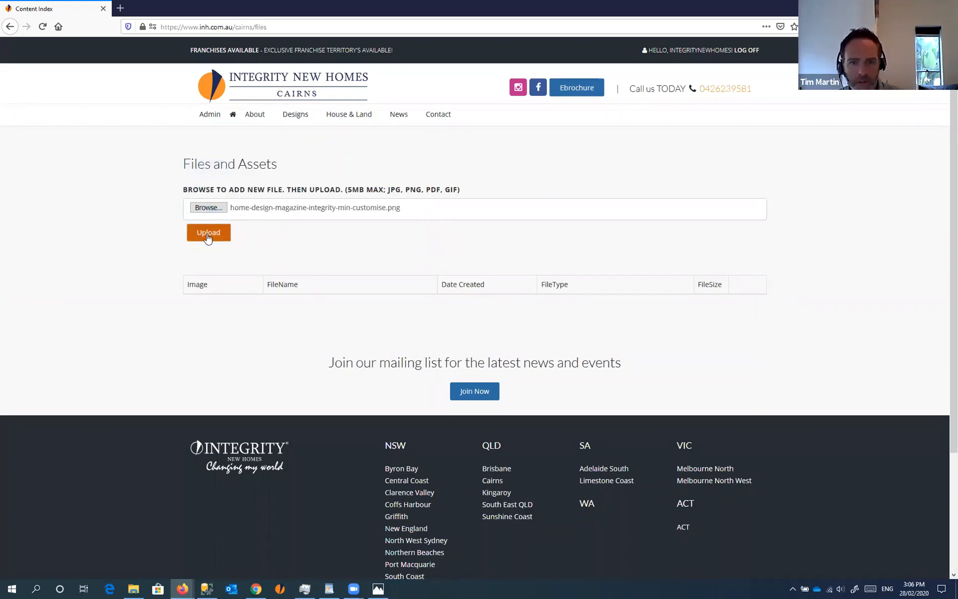
click(208, 233)
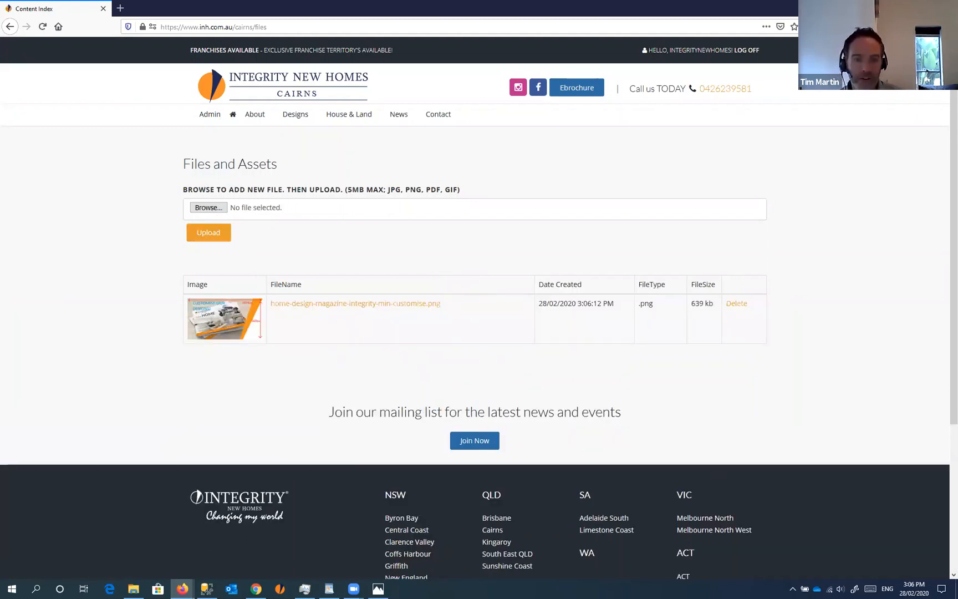
- Upload home-design-magazine-issue04-web.pdf from the LeadCapture folder to Files and Assets
key(alt+Tab)
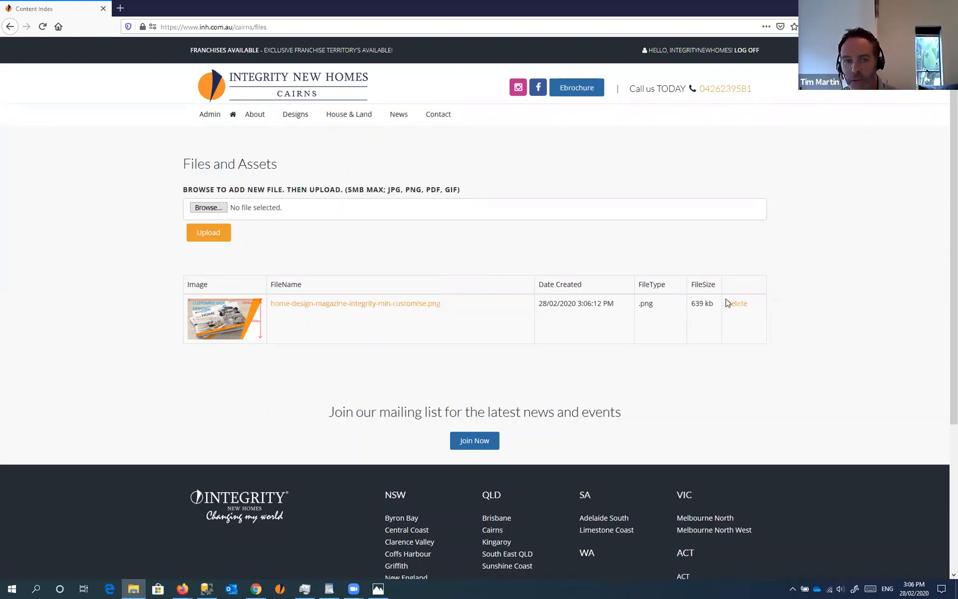
drag(725, 298, 736, 178)
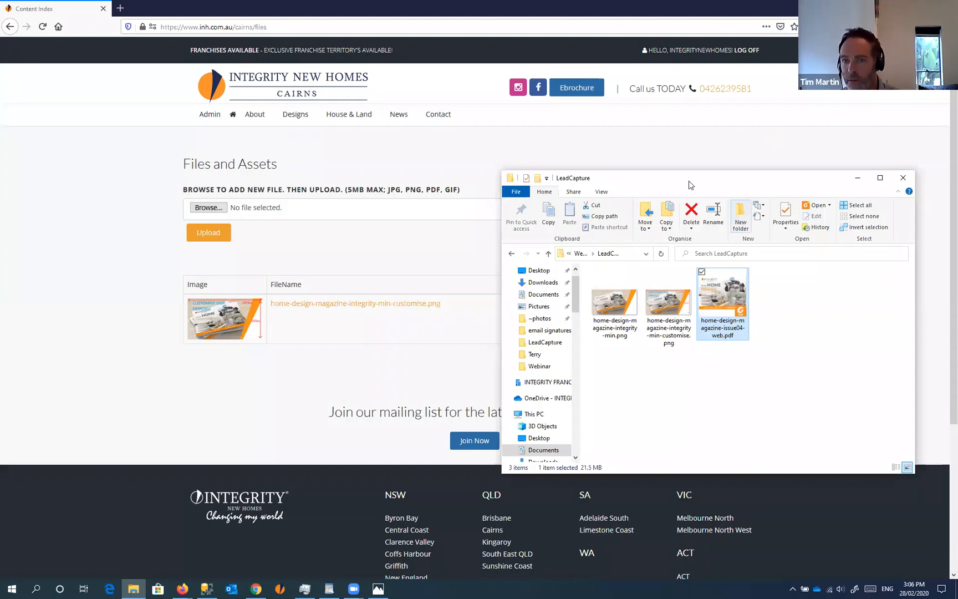
drag(722, 304, 237, 215)
click(208, 235)
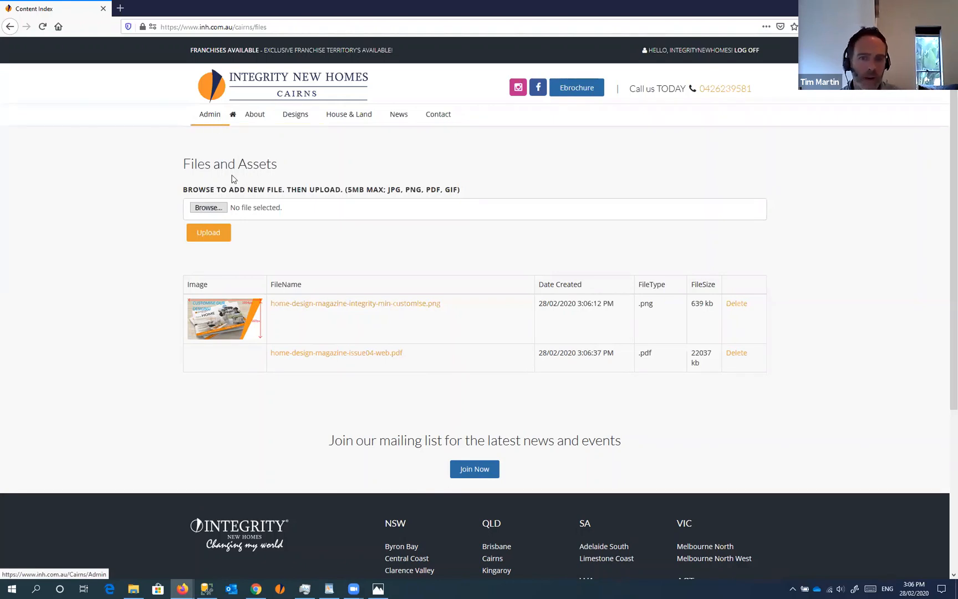
- Open the site's Admin page in a separate browser tab and start creating a new page
right_click(209, 117)
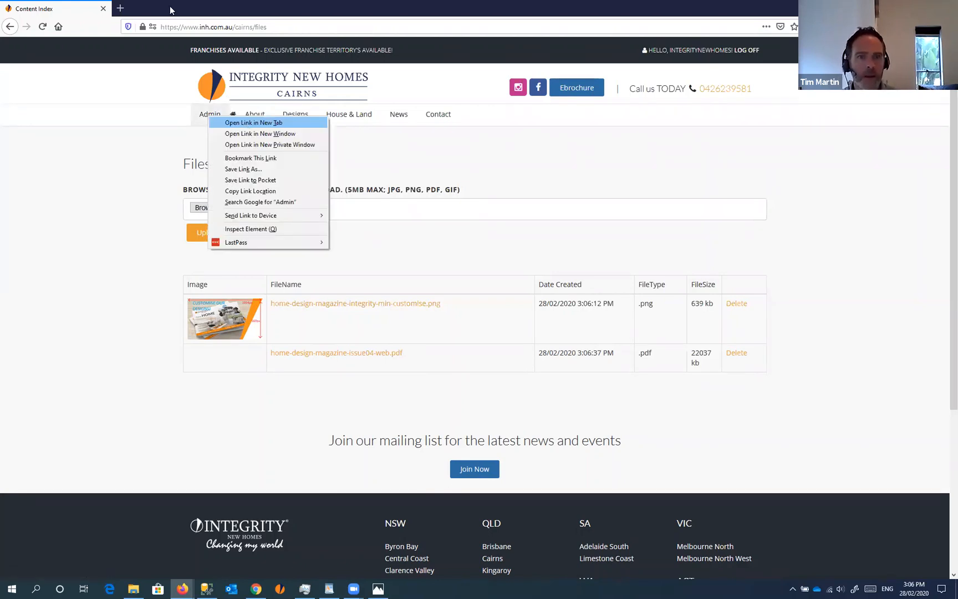
click(243, 123)
click(156, 12)
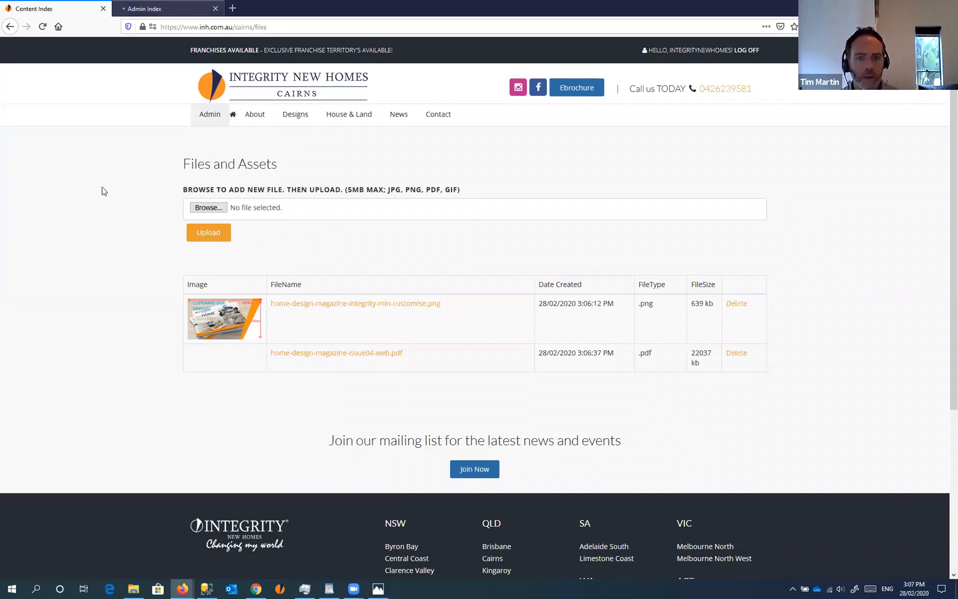
scroll(115, 208, down, 8)
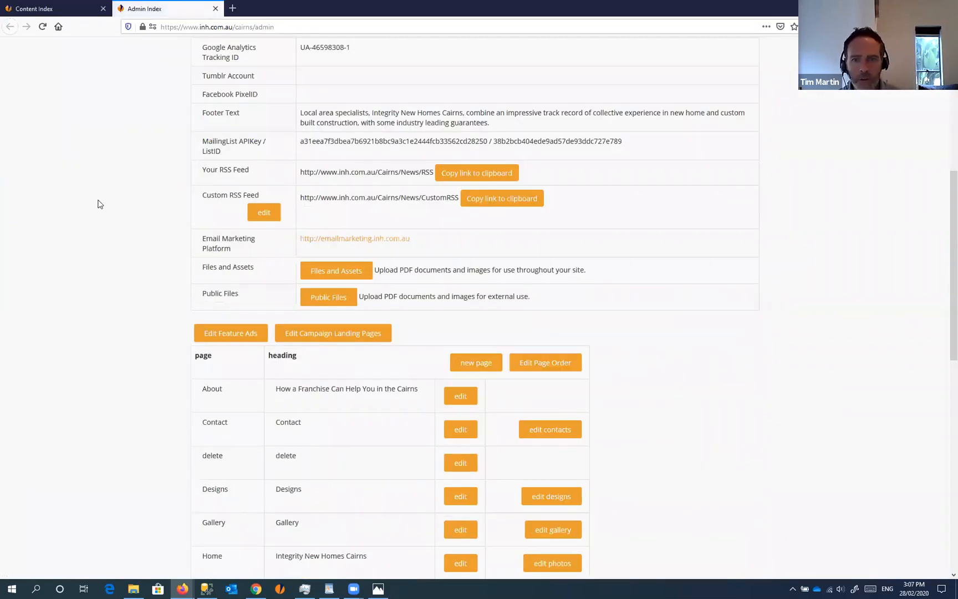
scroll(99, 205, up, 1)
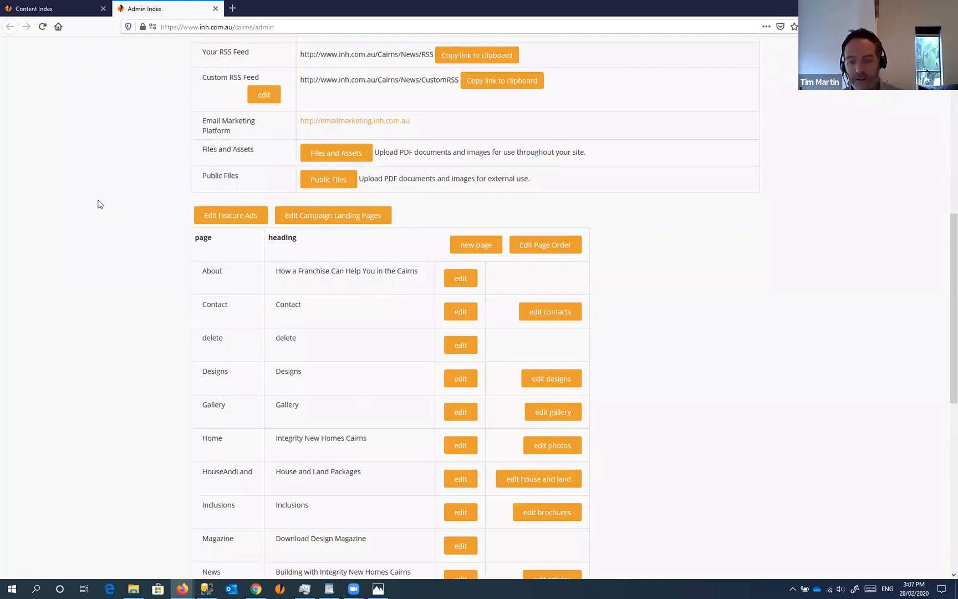
click(474, 246)
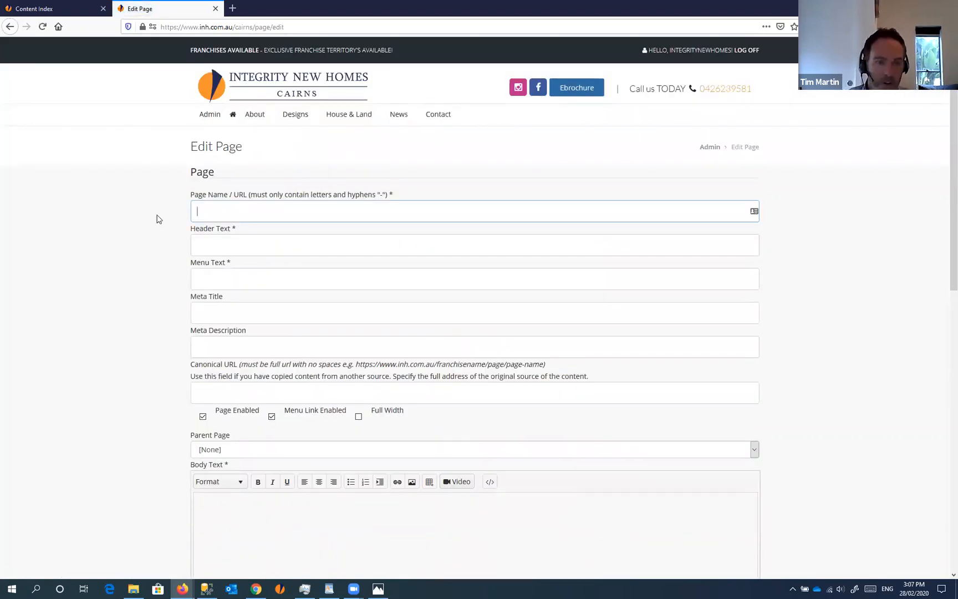
- Set the new page's name/URL to Custom-home-designs
text(Cusom)
key(BackSpace)
key(BackSpace)
text(tom-home-designs)
- Set the header text to "Customise your home design" and the menu text to "Customised Homes", leaving the meta title blank
click(244, 241)
text(Customise y)
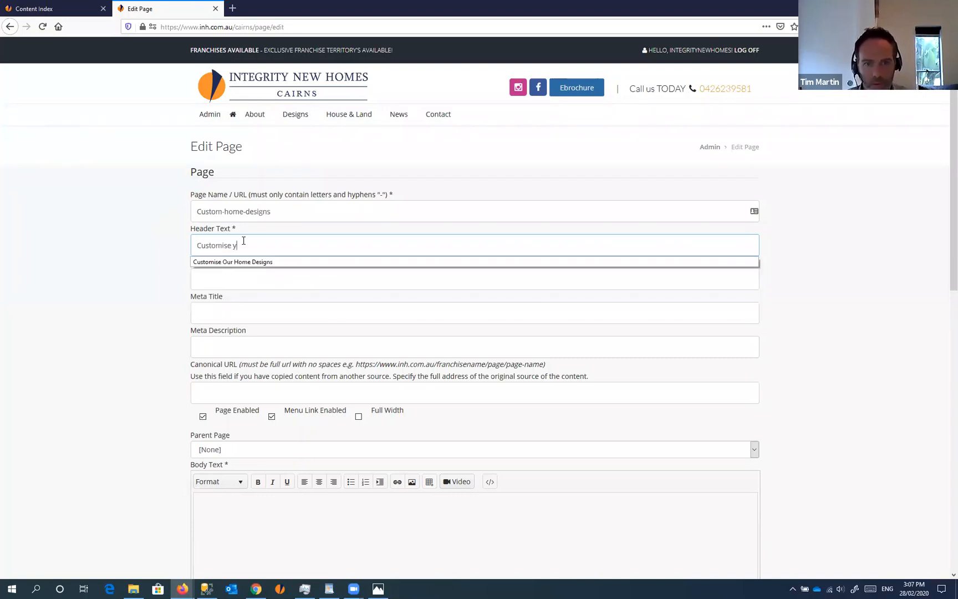
text(our home design)
click(240, 283)
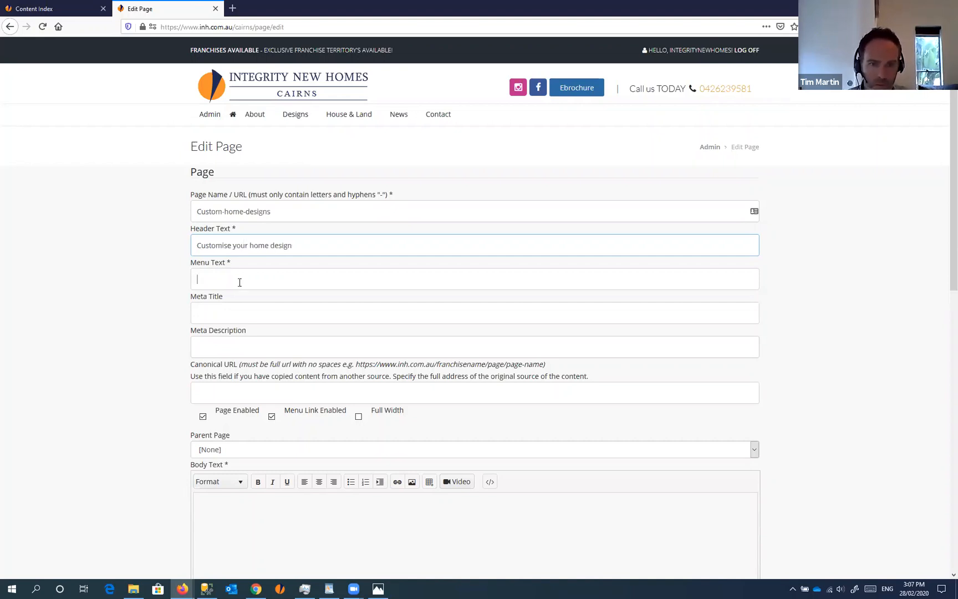
text(Customised Homes)
key(Tab)
key(Tab)
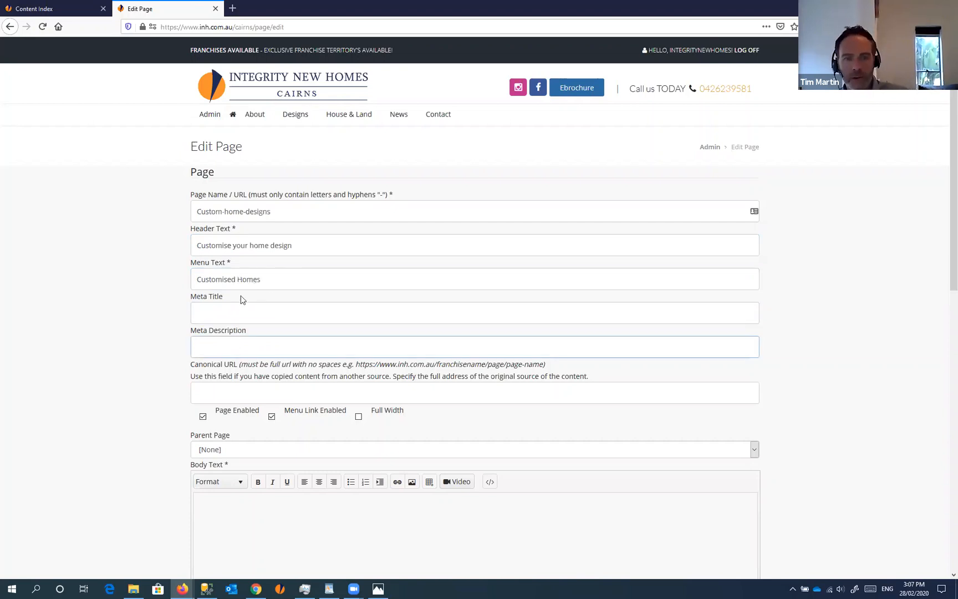
- Review the new page's remaining settings and place the cursor in the empty body text
scroll(139, 273, down, 1)
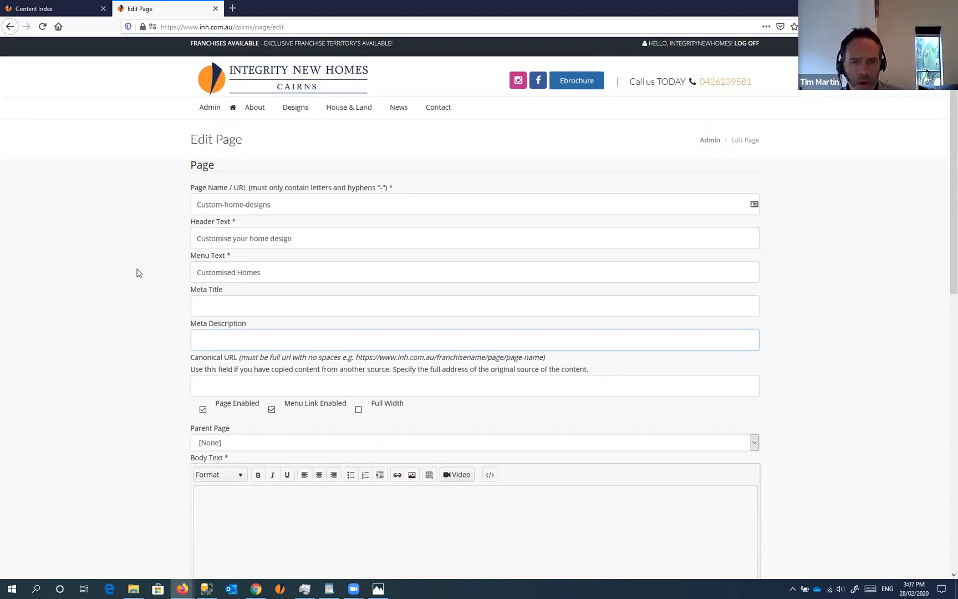
scroll(139, 272, down, 4)
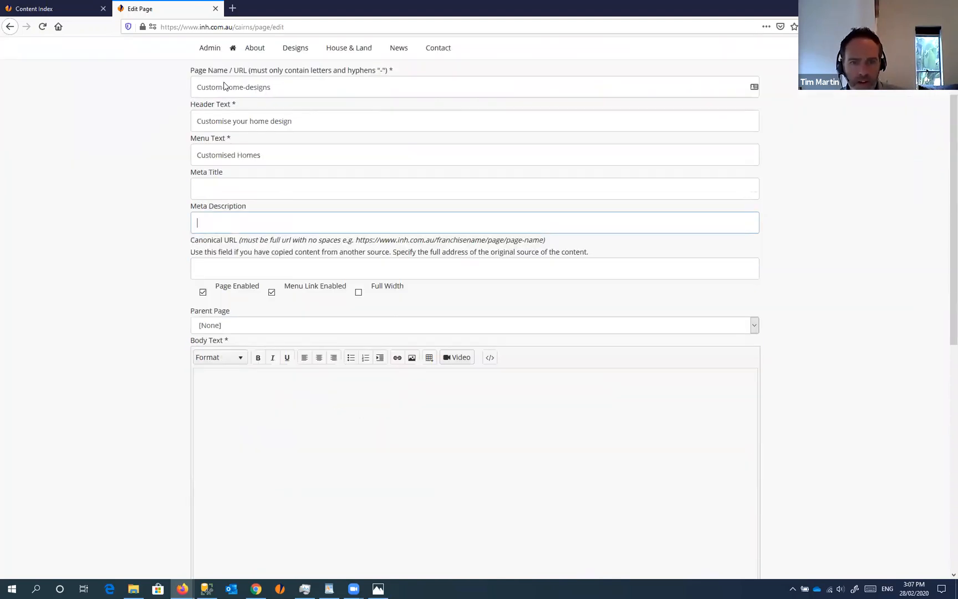
click(446, 430)
scroll(355, 316, down, 1)
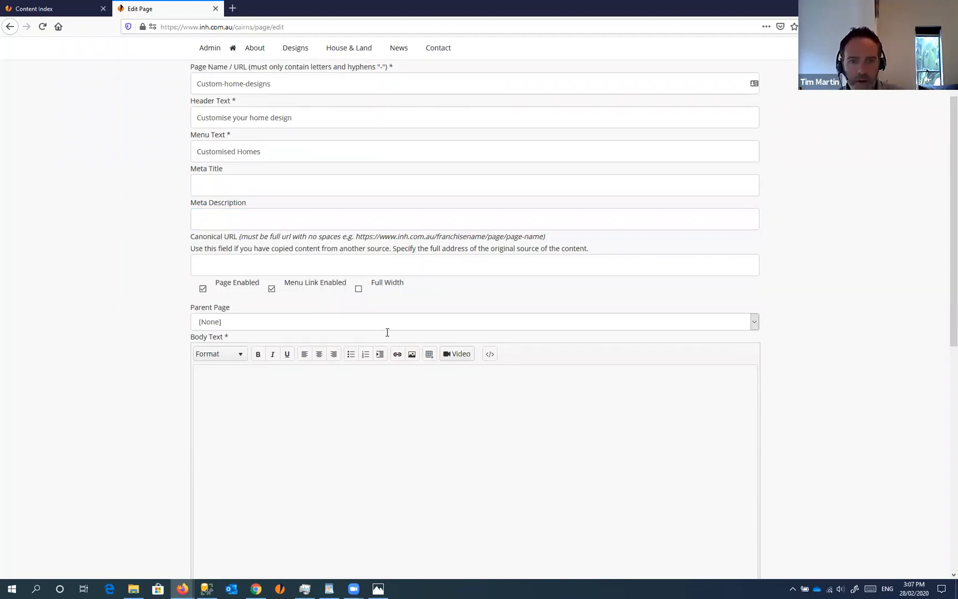
scroll(387, 332, down, 3)
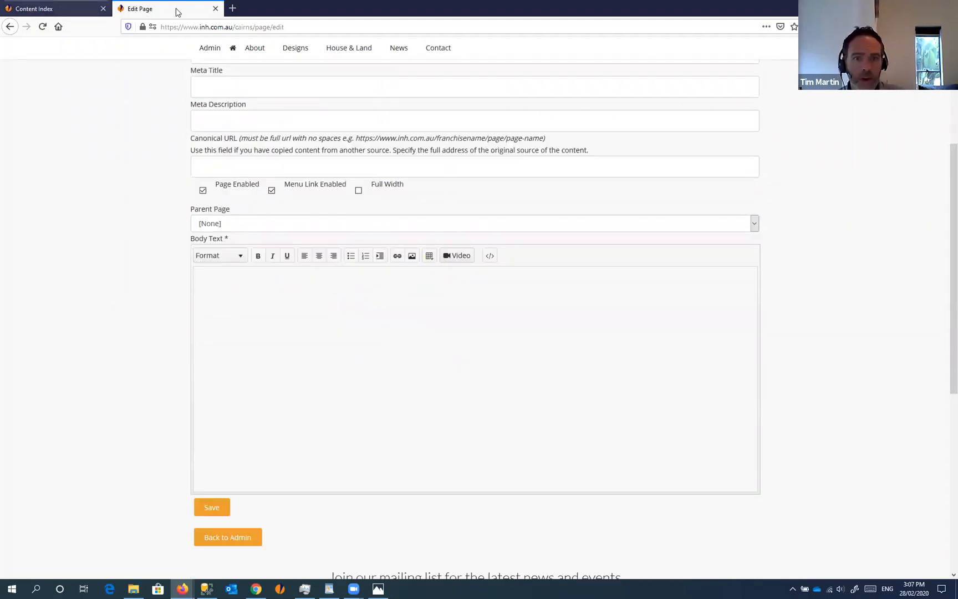
- Open the Cairns home page in a separate browser tab and examine its full-width FREE eBook banner
click(72, 10)
click(177, 10)
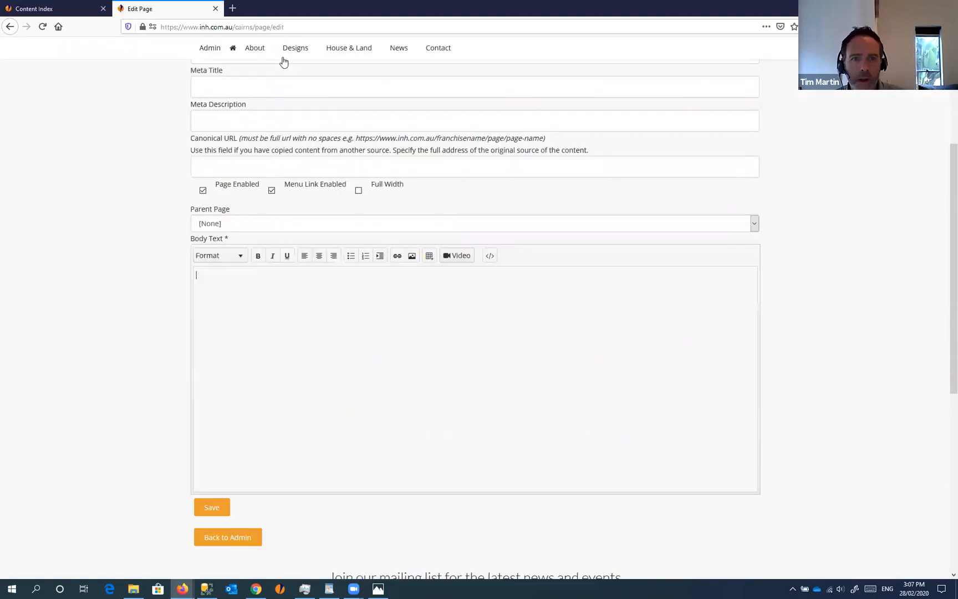
right_click(233, 54)
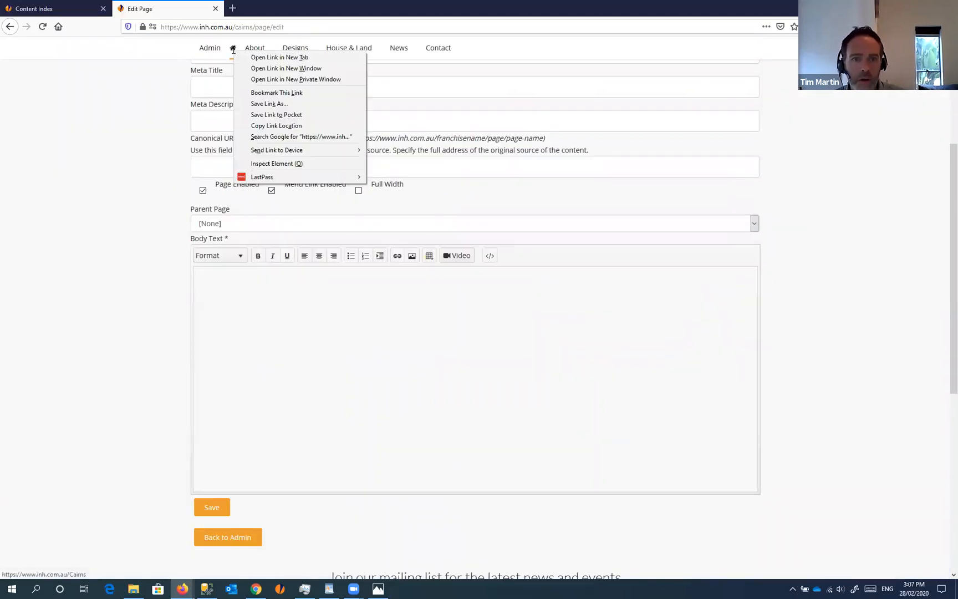
click(261, 57)
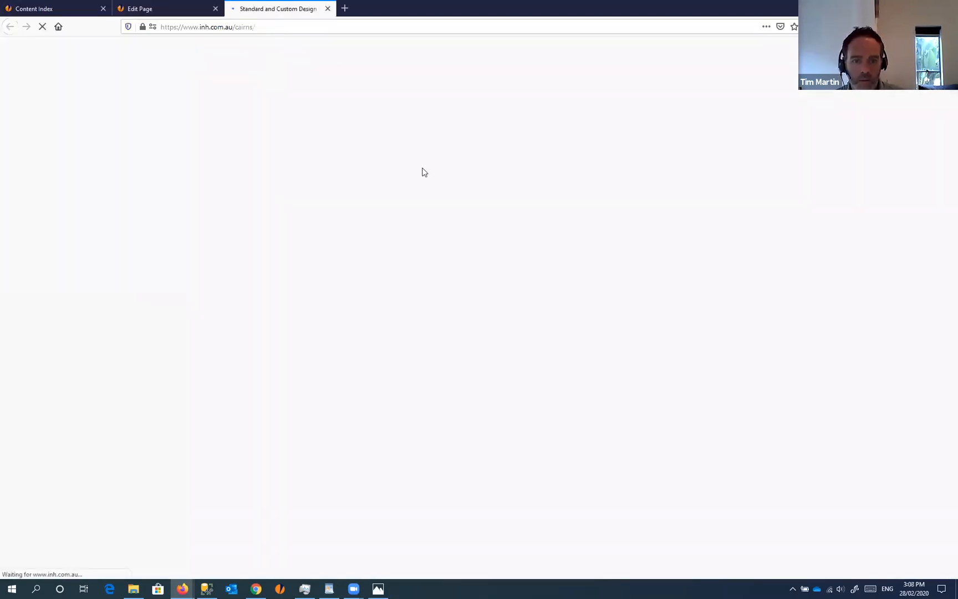
scroll(457, 204, down, 8)
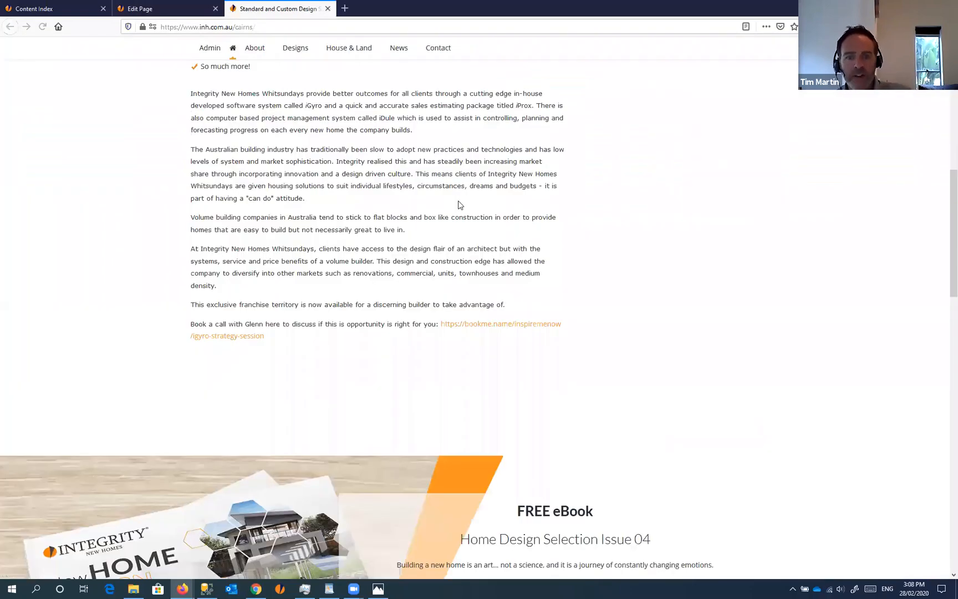
scroll(270, 202, down, 5)
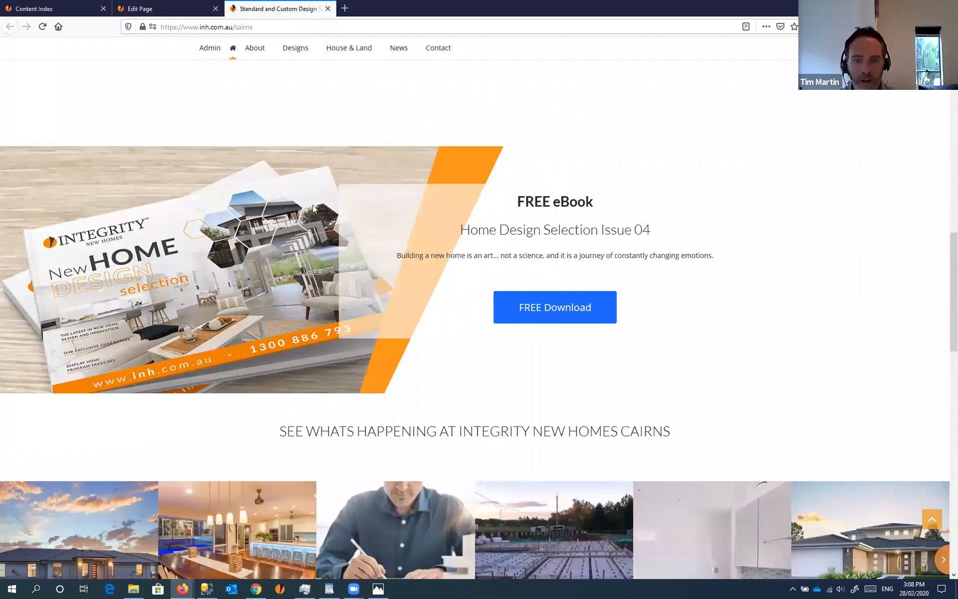
- Return to the new page's edit form and enable Full Width
key(ctrl+shift+Tab)
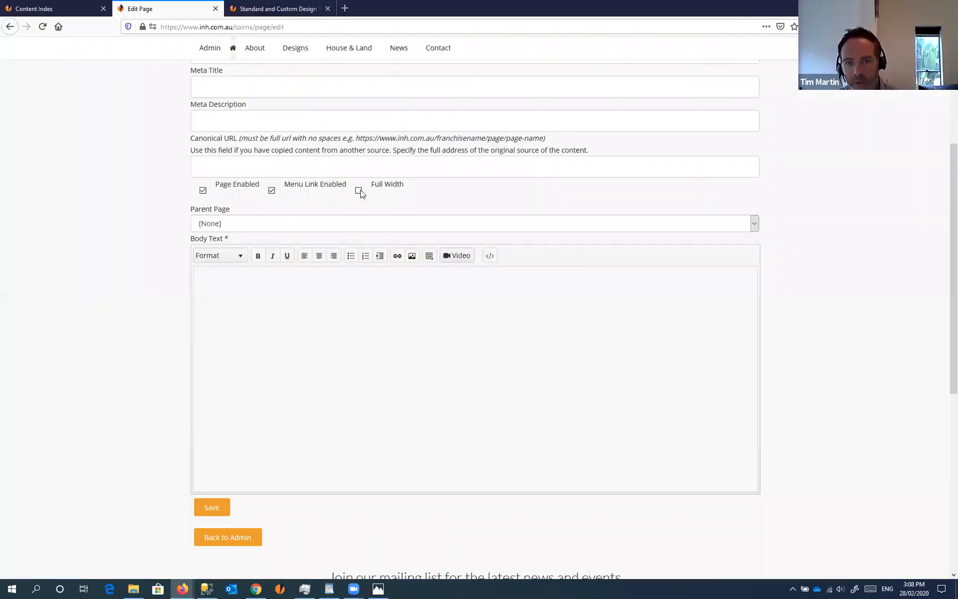
click(383, 194)
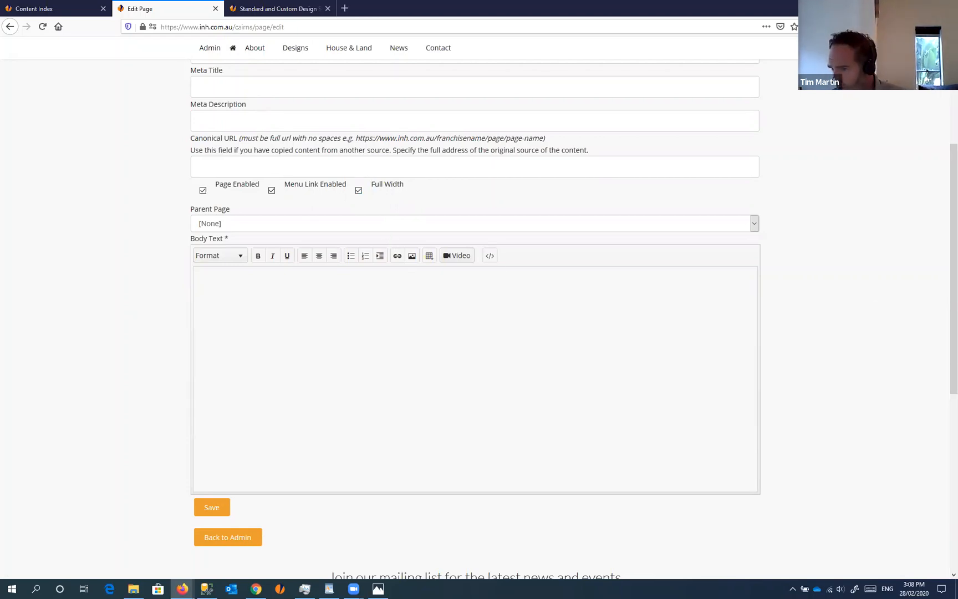
- Switch to Hook Link HTML.rtf in WordPad and examine the "Download Button with page template" code, including its heading text and background image URL
key(alt+Tab)
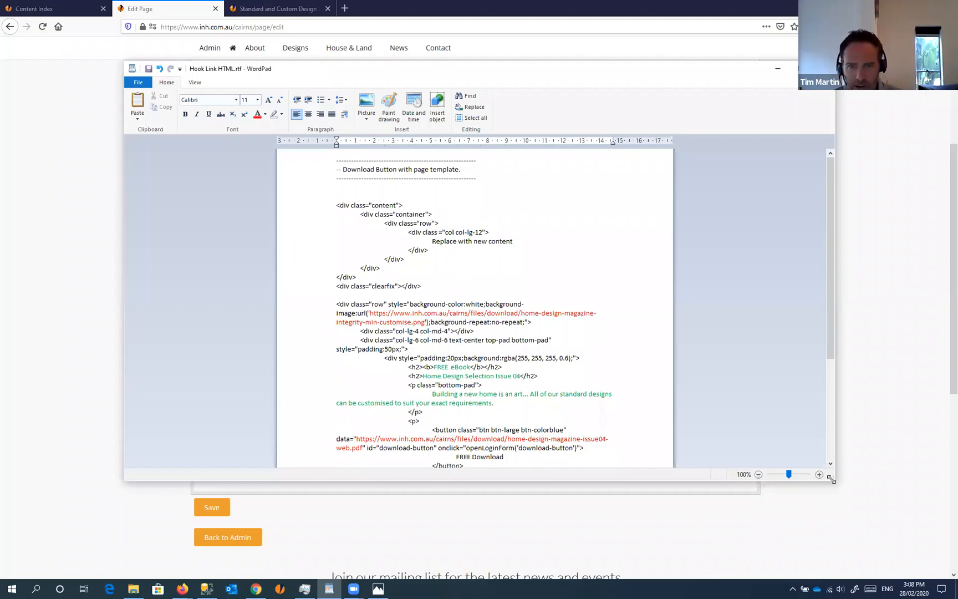
drag(832, 478, 883, 554)
scroll(469, 220, down, 2)
scroll(469, 221, up, 2)
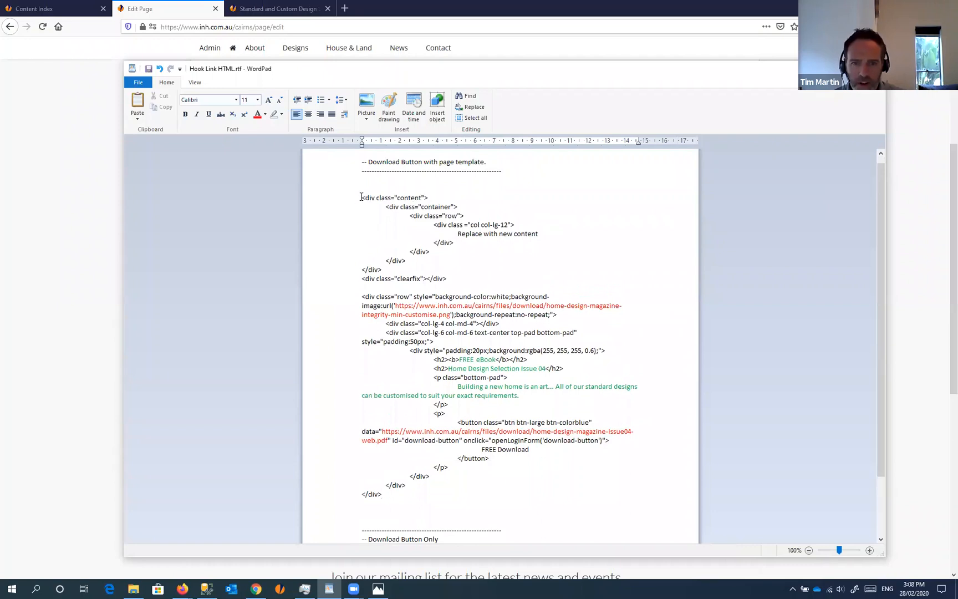
drag(361, 197, 477, 494)
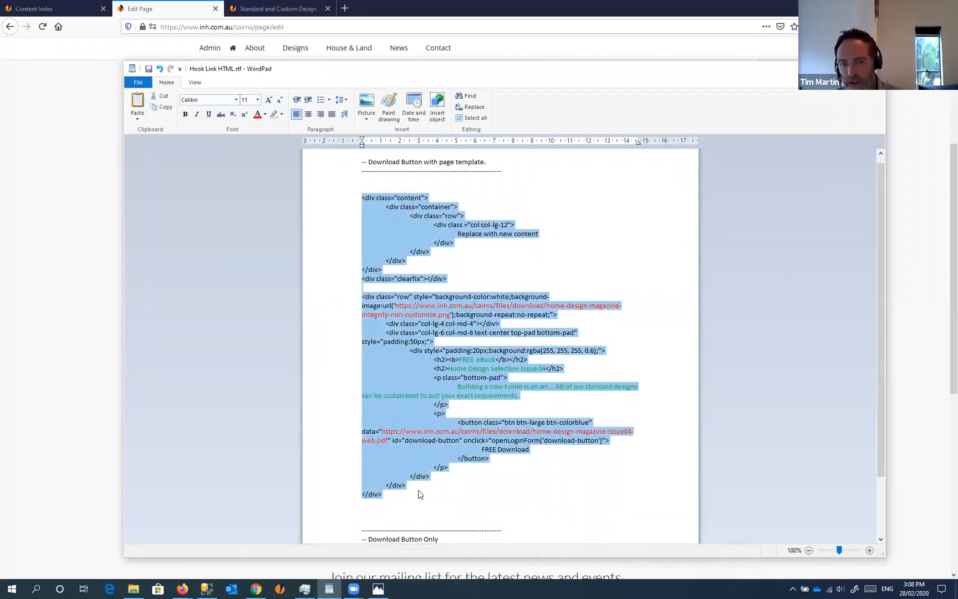
click(476, 378)
drag(459, 361, 545, 371)
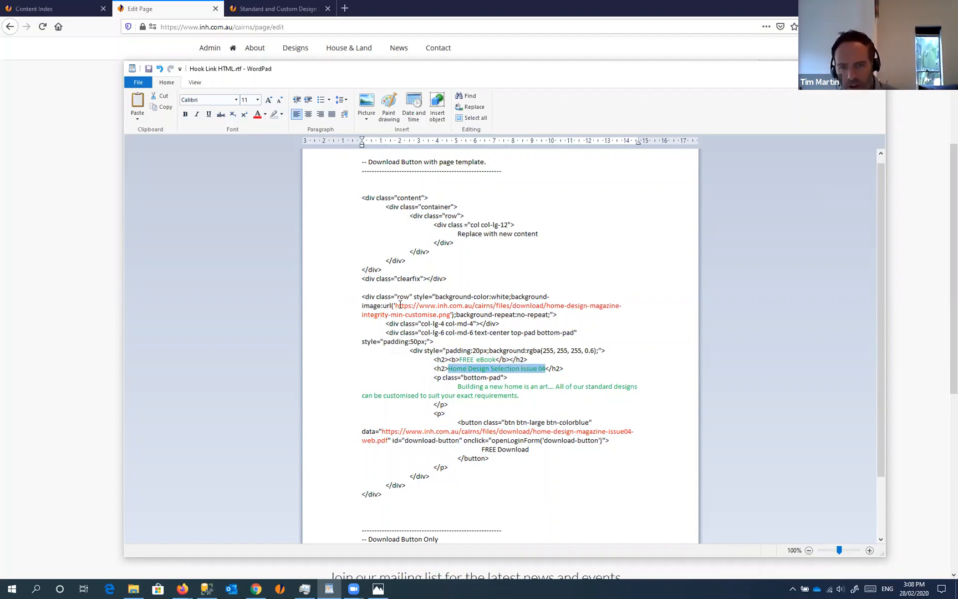
drag(395, 306, 450, 315)
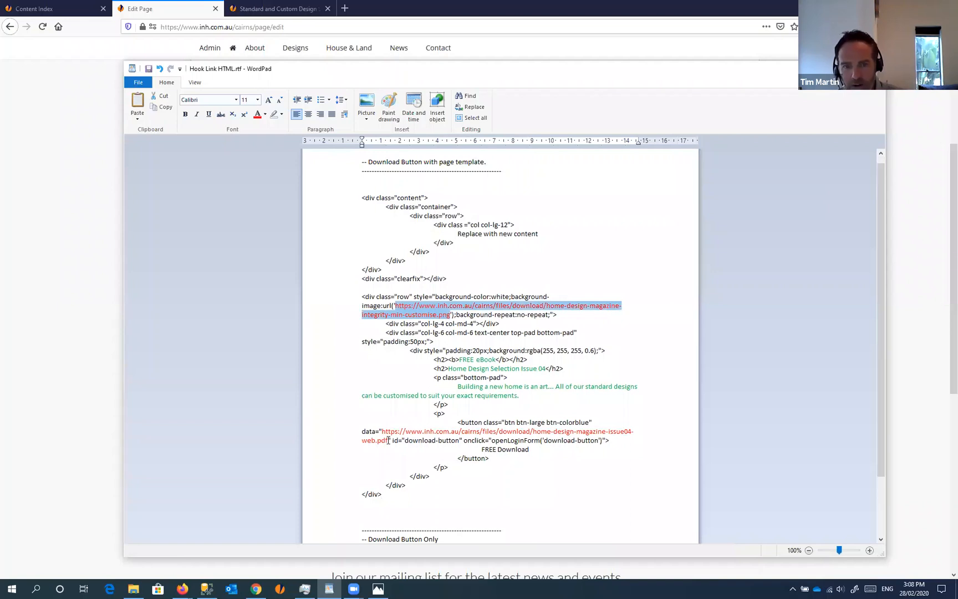
- Select the template's background image URL and copy the link location of home-design-magazine-integrity-min-customise.png from the Files and Assets page
drag(389, 441, 382, 431)
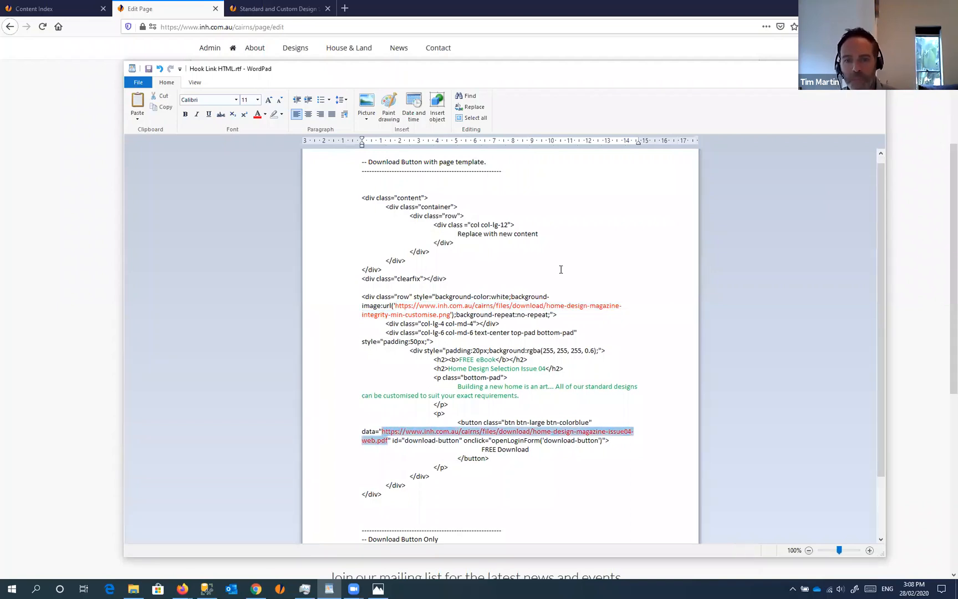
drag(396, 305, 445, 321)
key(ctrl+c)
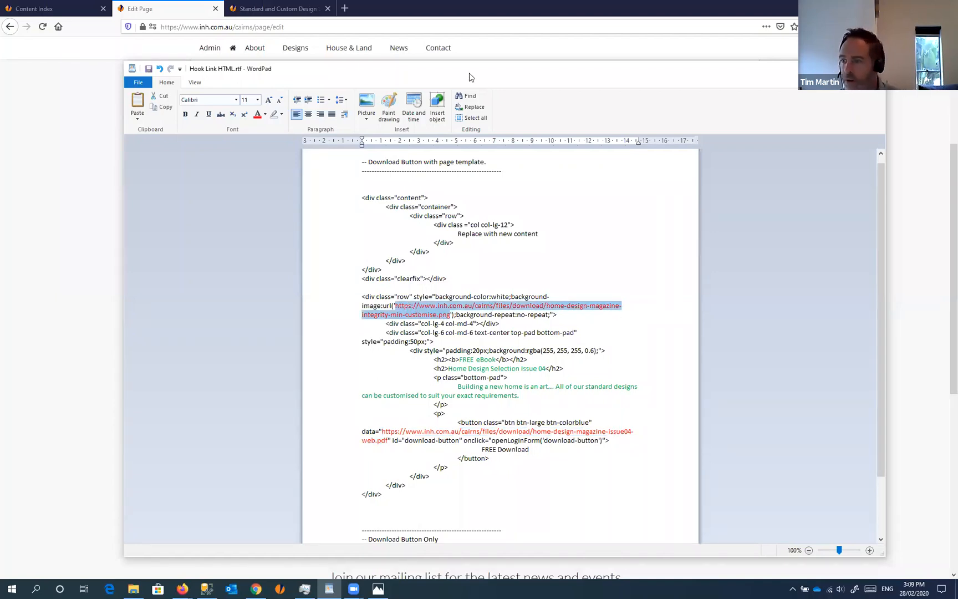
click(34, 9)
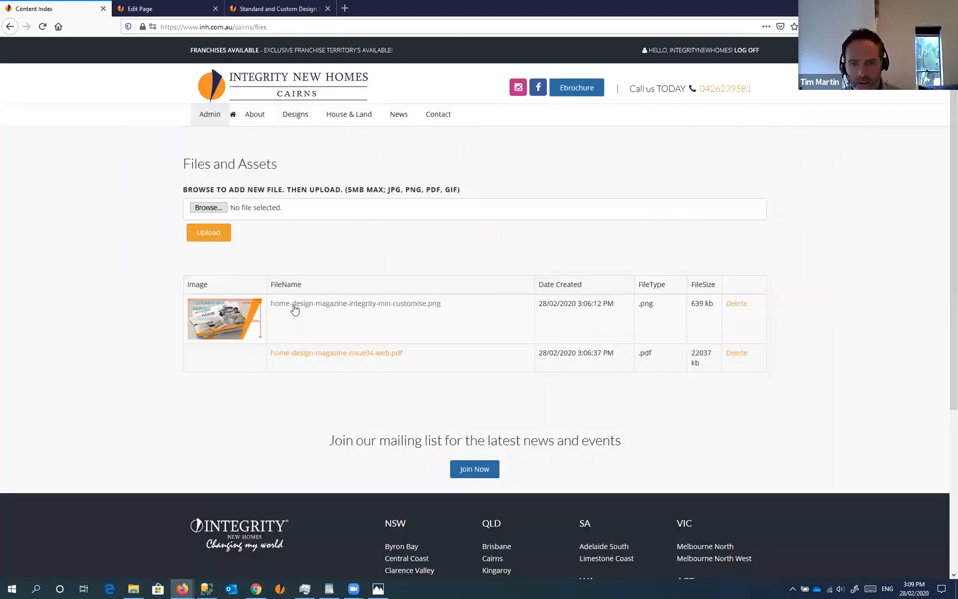
right_click(349, 306)
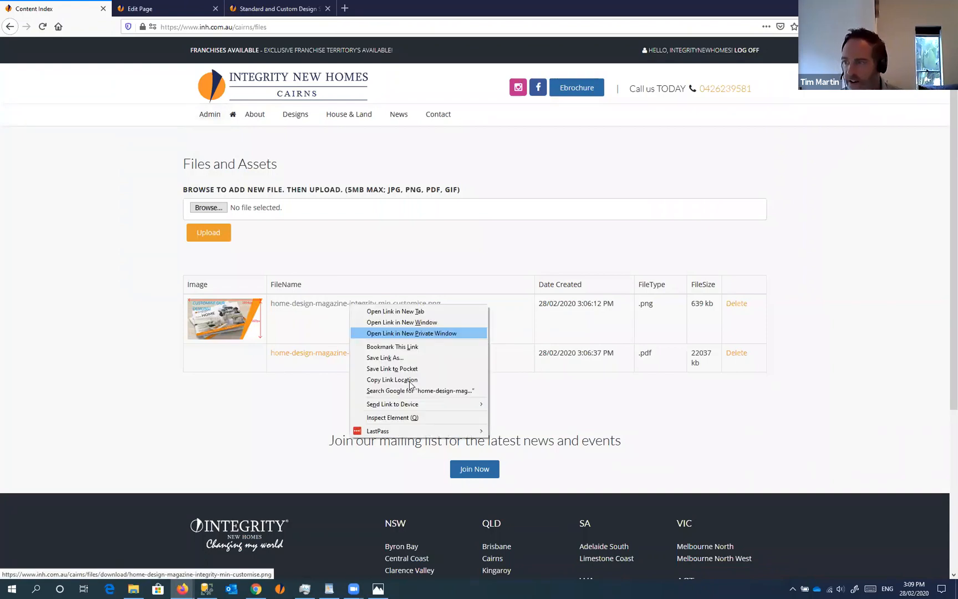
click(409, 381)
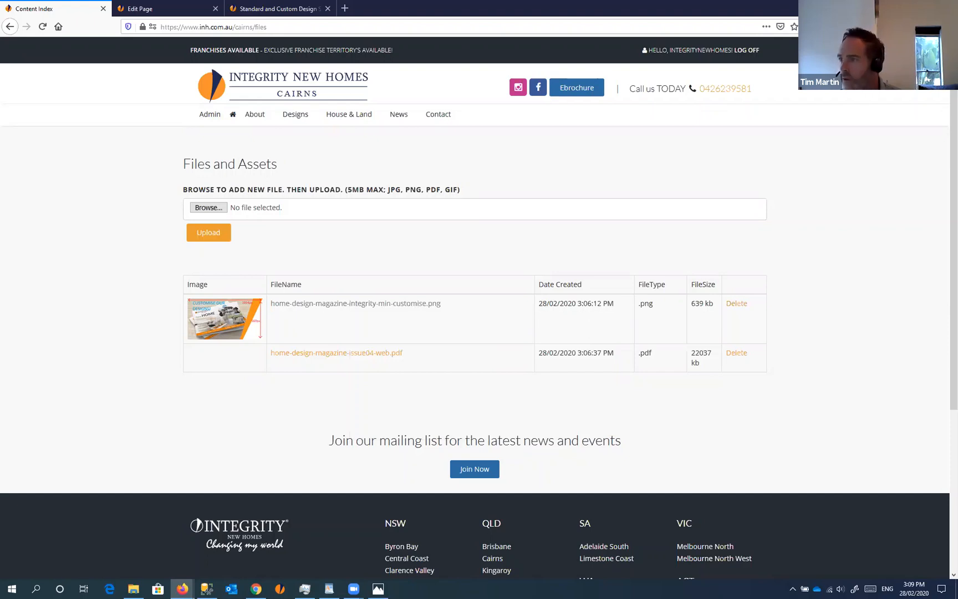
- Return to the WordPad template and replace the background image URL with the copied PNG link
key(alt+Tab)
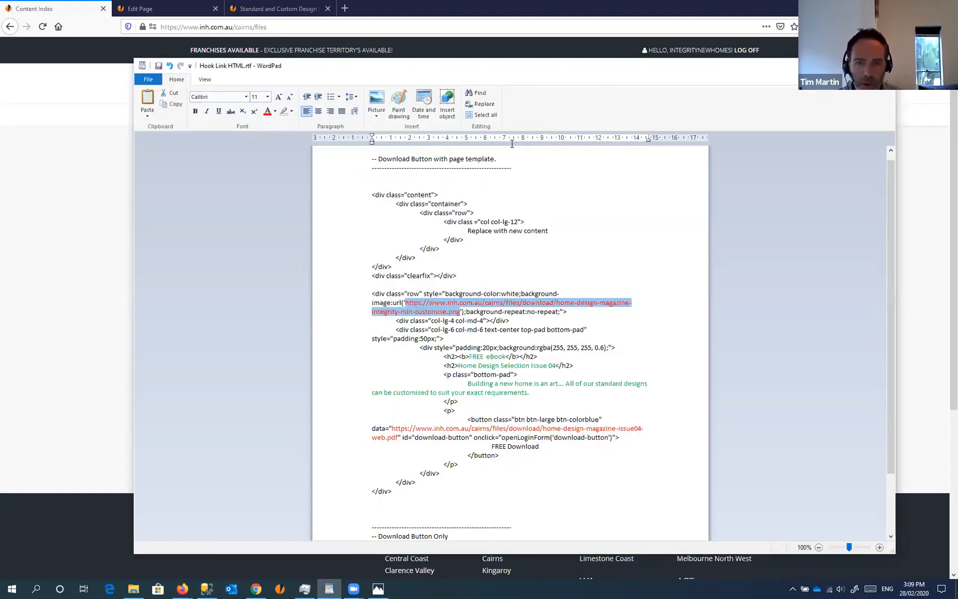
key(ctrl+v)
drag(405, 302, 460, 312)
key(ctrl+c)
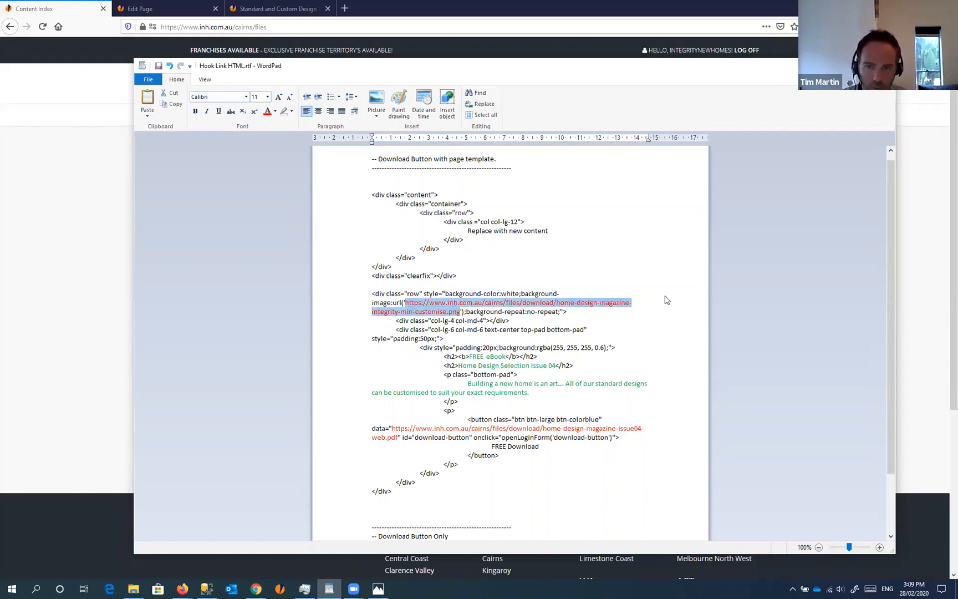
key(BackSpace)
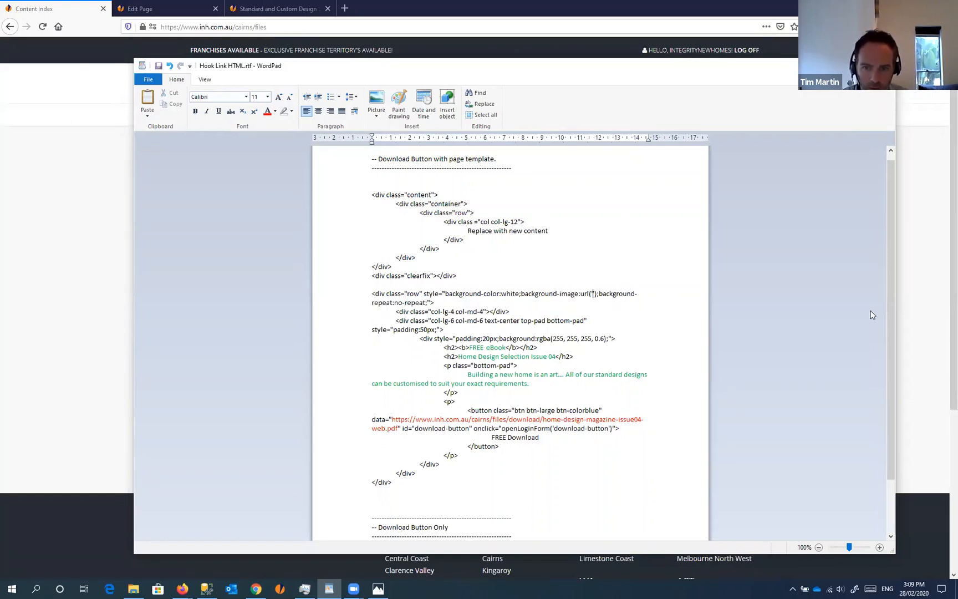
key(ctrl+v)
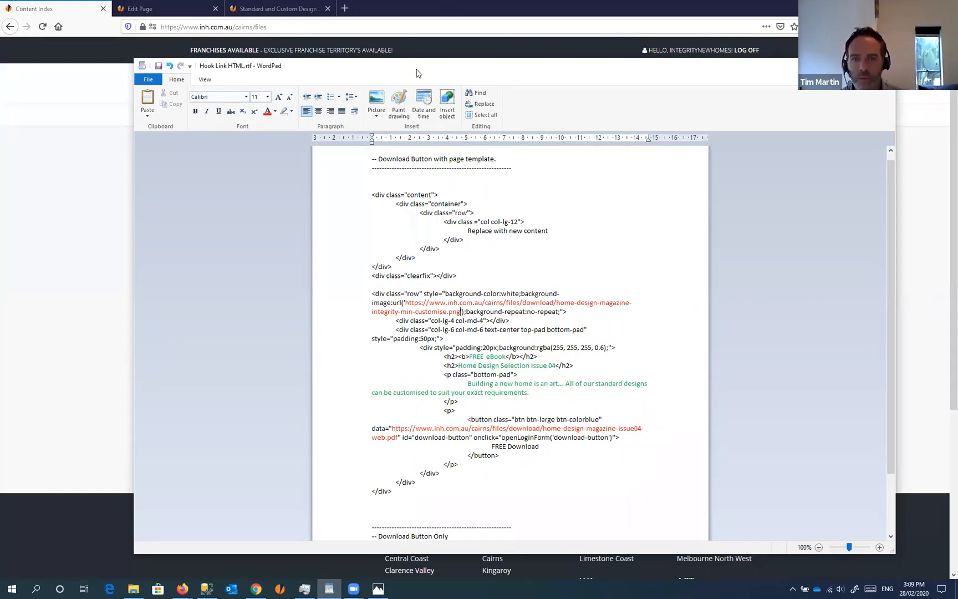
- Select the download button's data URL in the template and copy the link location of home-design-magazine-issue04-web.pdf from Files and Assets
drag(420, 71, 470, 64)
drag(443, 421, 447, 431)
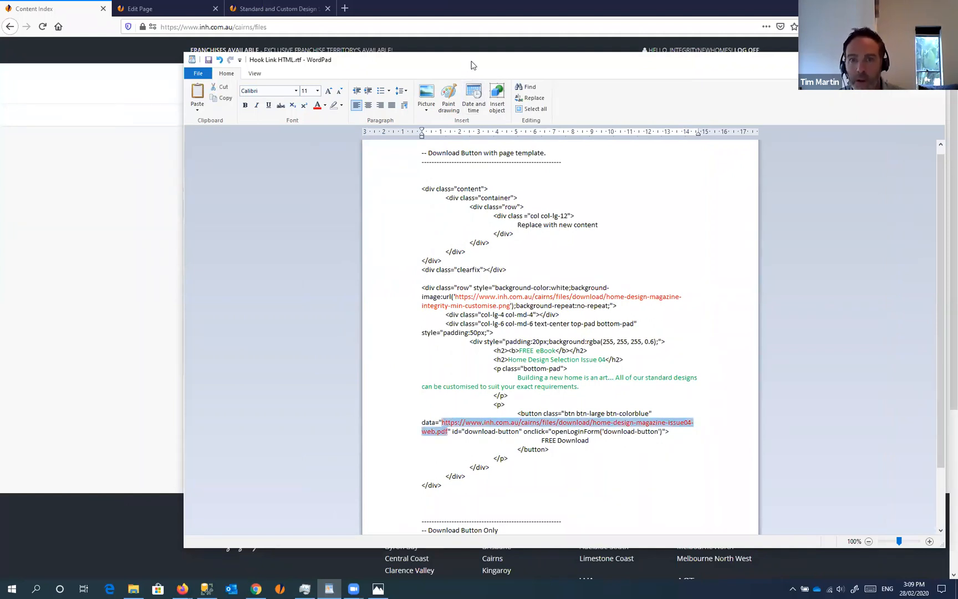
drag(473, 65, 0, 65)
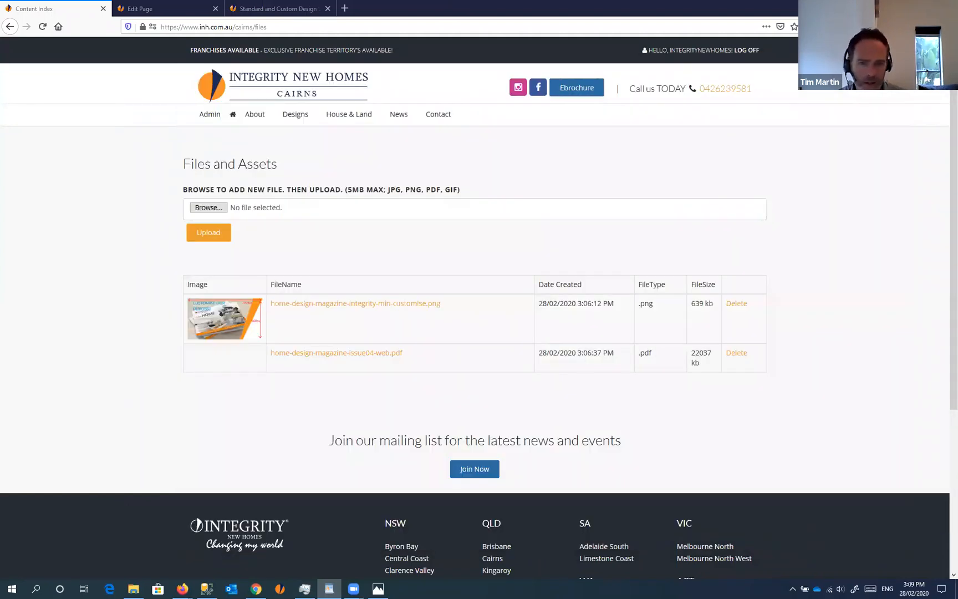
right_click(368, 354)
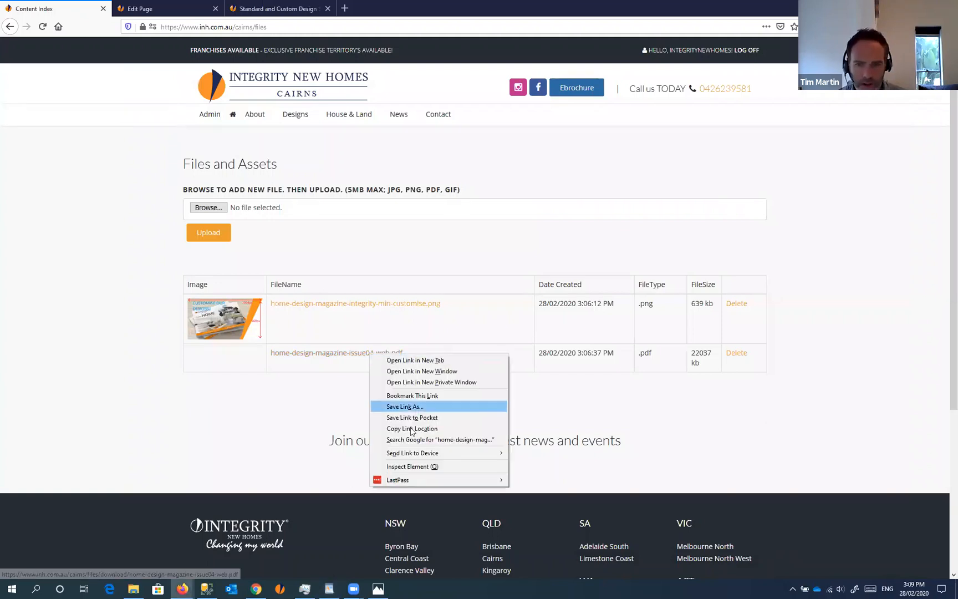
click(428, 429)
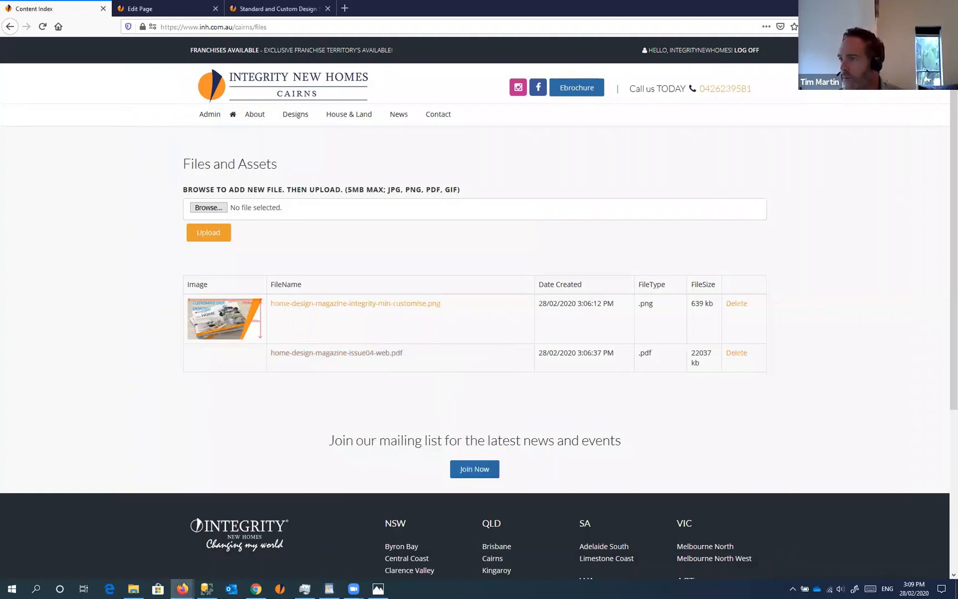
- Replace the download button's data URL in the WordPad template with the copied PDF link
key(alt+Tab)
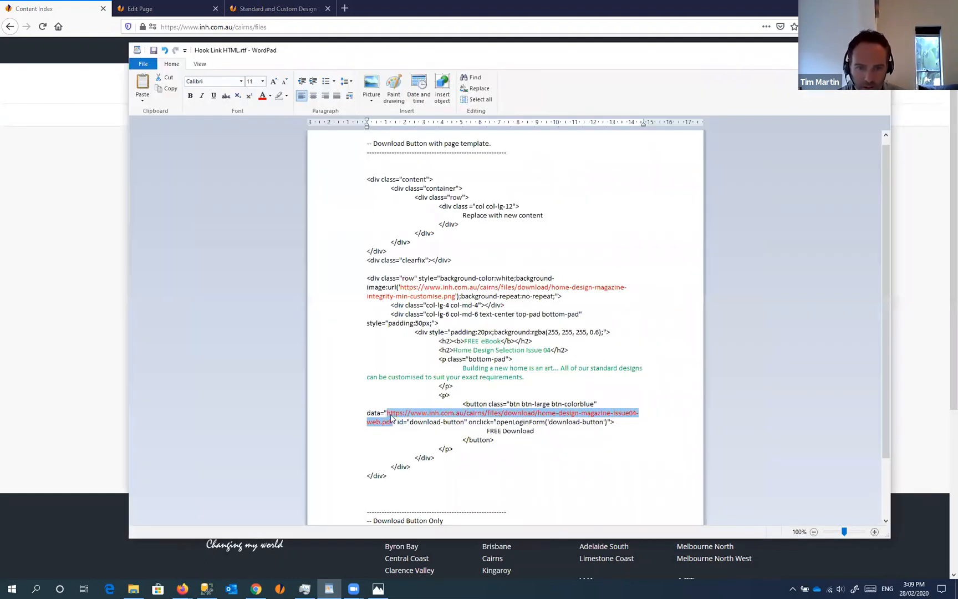
key(ctrl+v)
mouse_move(387, 413)
mouse_down()
mouse_move(400, 411)
mouse_move(394, 423)
mouse_up()
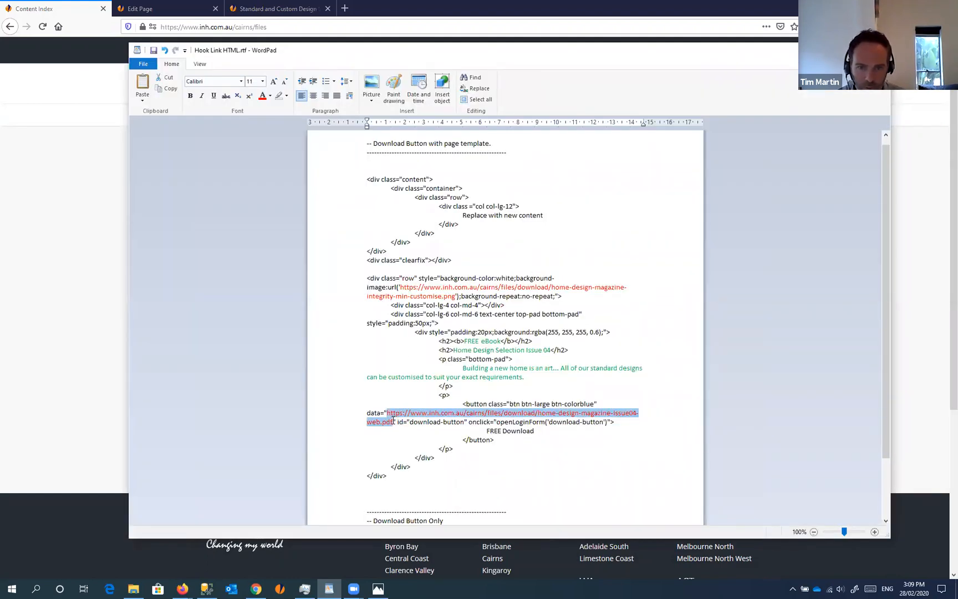
key(ctrl+x)
key(ctrl+v)
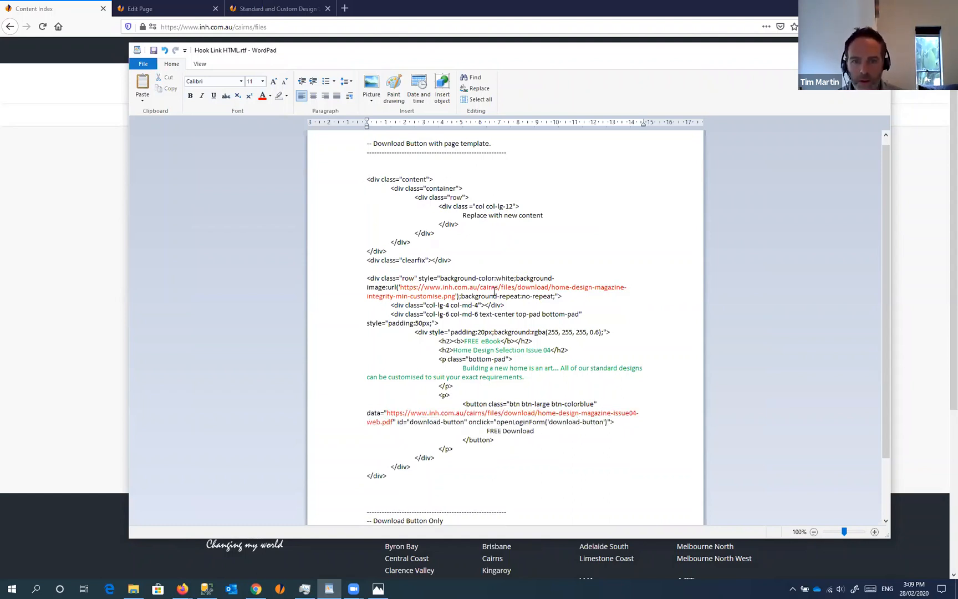
- Copy the complete "Download Button with page template" code and return to the new page's edit form in the browser
scroll(476, 275, down, 2)
scroll(475, 275, up, 1)
click(366, 153)
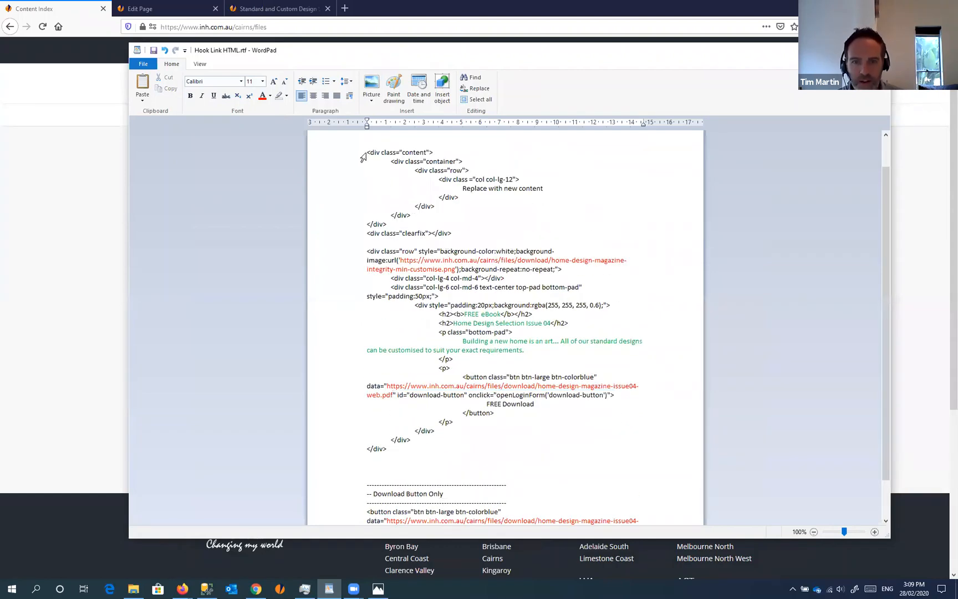
drag(367, 153, 448, 405)
scroll(531, 332, up, 3)
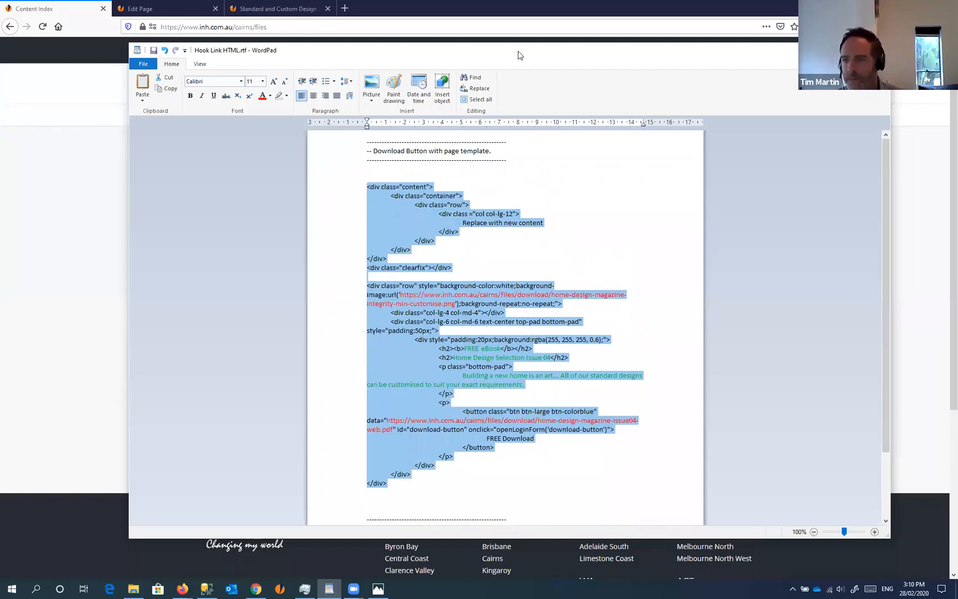
click(833, 50)
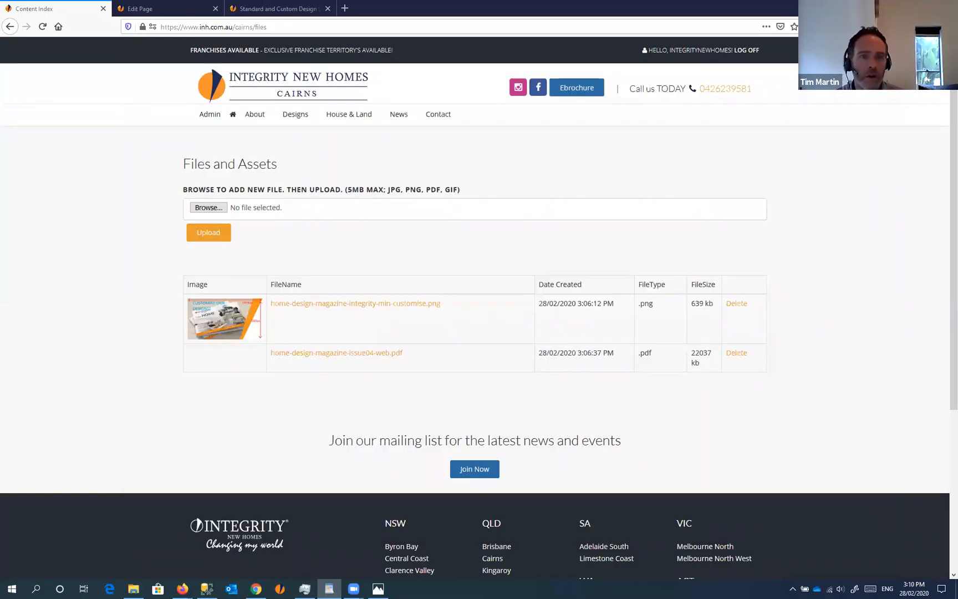
click(169, 9)
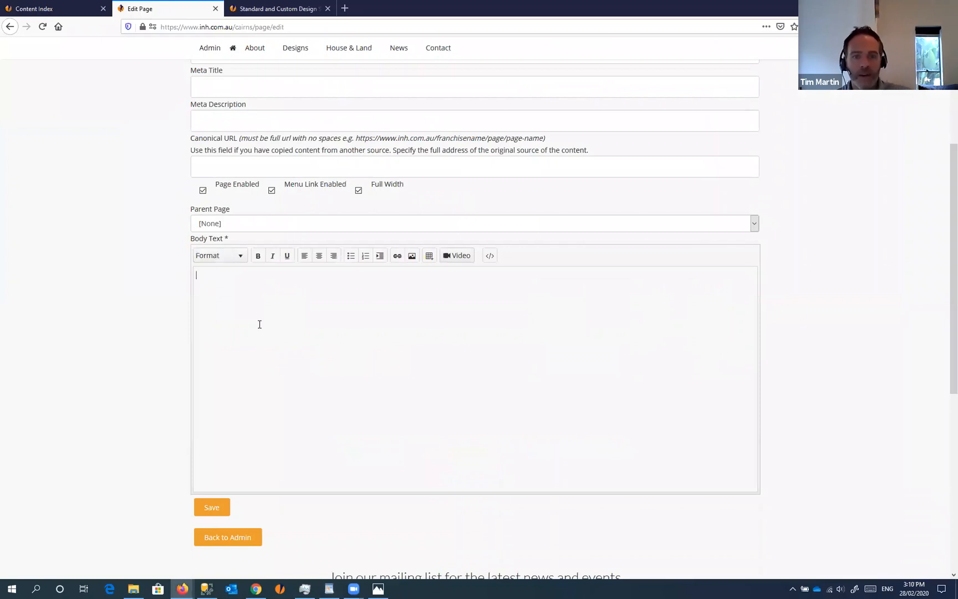
click(250, 282)
key(ctrl+v)
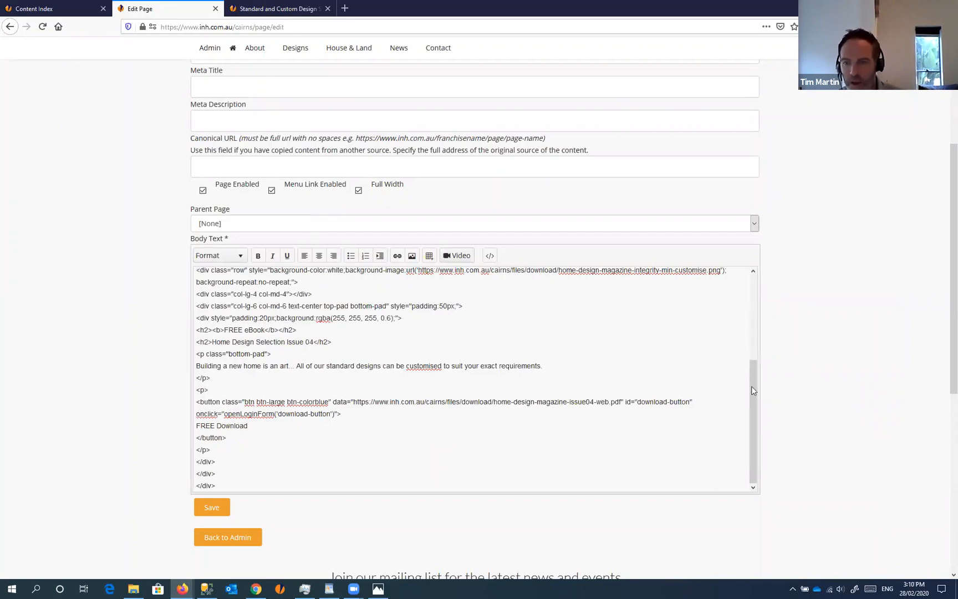
key(ctrl+z)
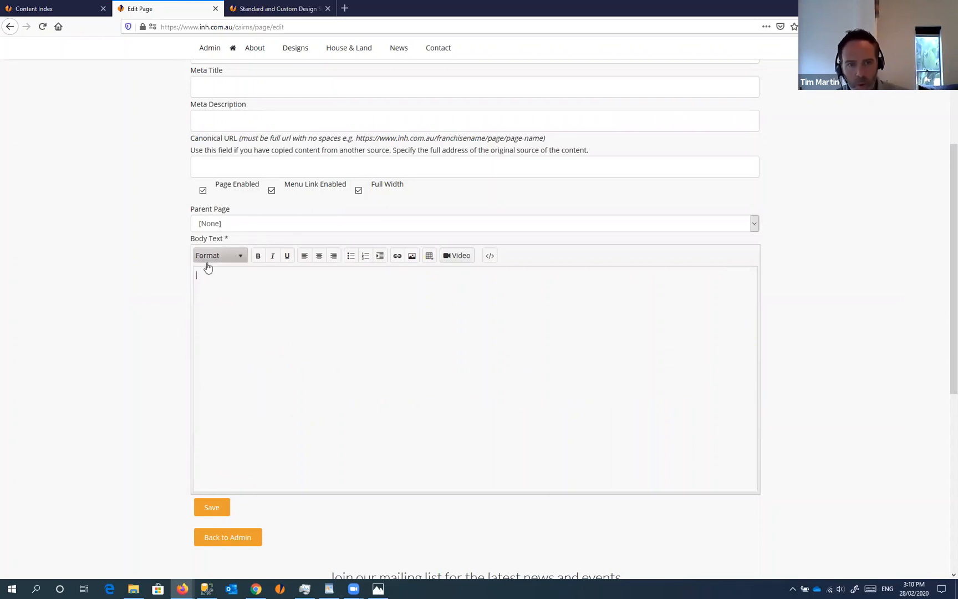
- Insert the copied template code into the body text through the View HTML dialog and apply it
click(493, 256)
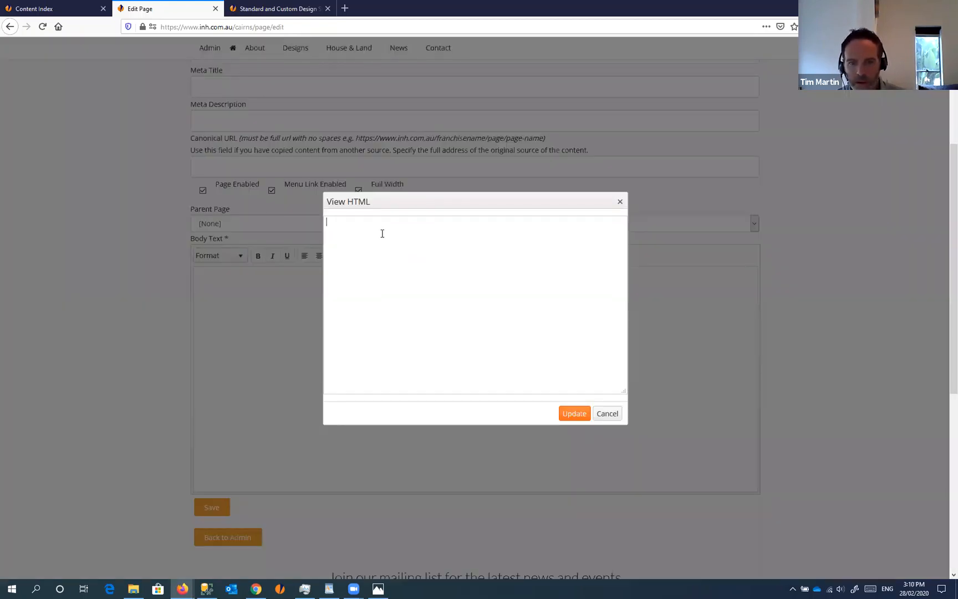
key(ctrl+v)
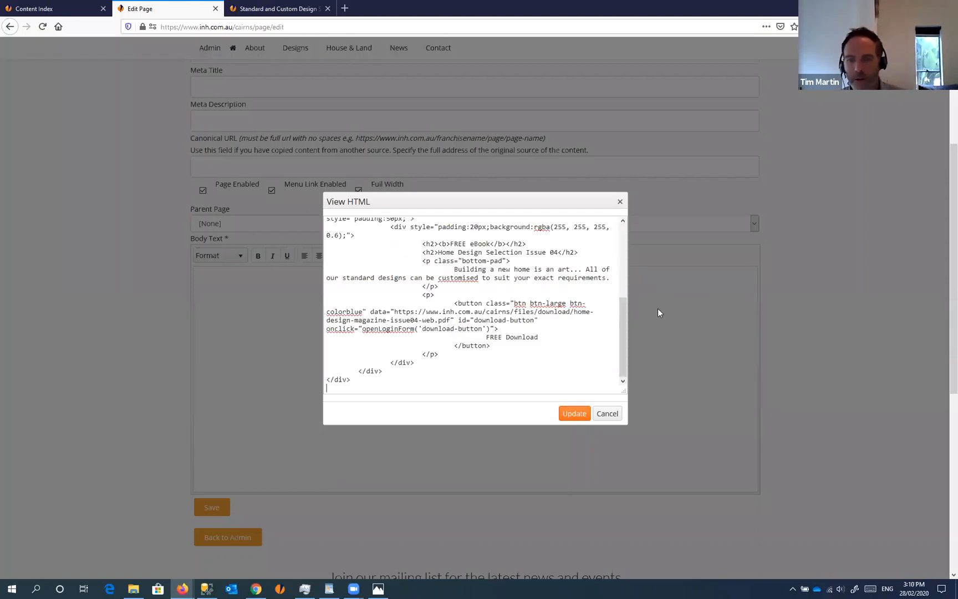
drag(623, 345, 621, 235)
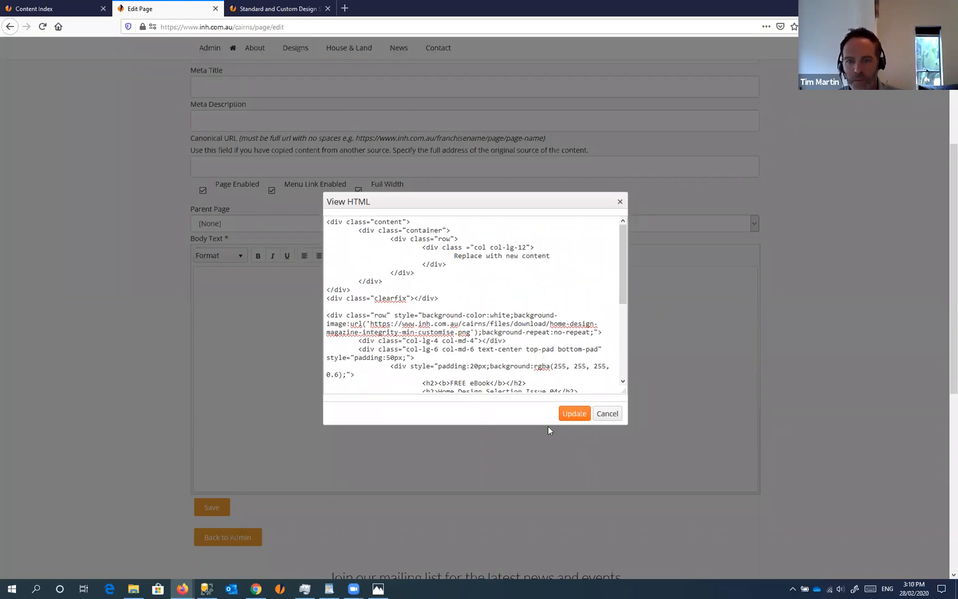
click(574, 415)
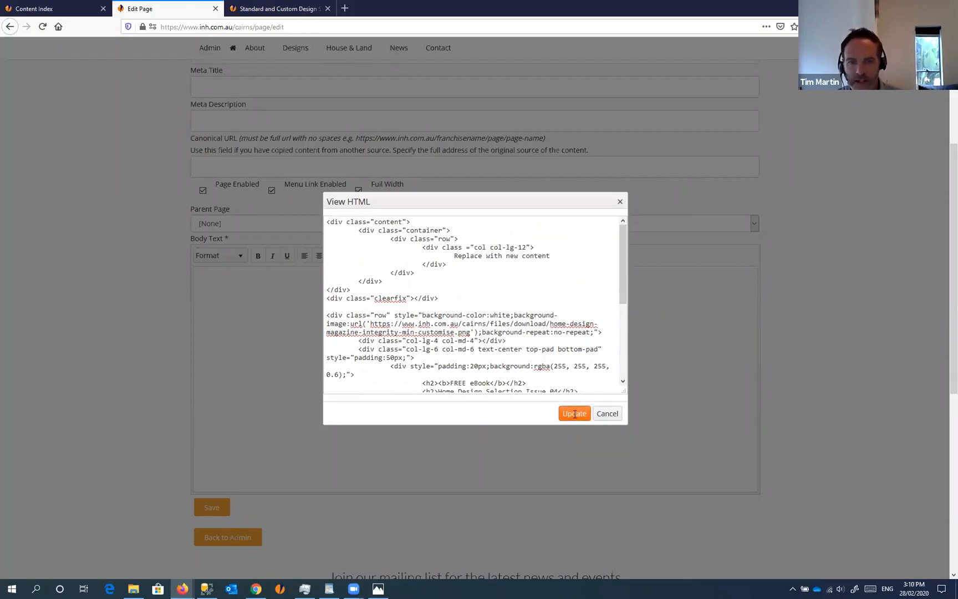
mouse_move(752, 306)
mouse_down()
mouse_move(751, 411)
mouse_move(758, 303)
mouse_up()
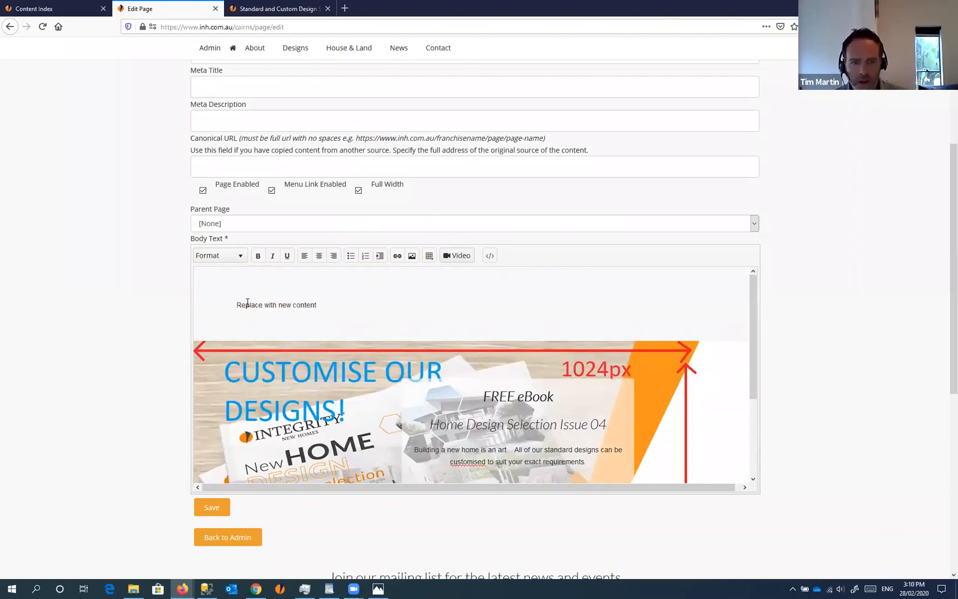
- Replace the "Replace with new content" placeholder with "All of our home designs are customisable." and, on a new line, "Ask us how.."
drag(240, 304, 347, 298)
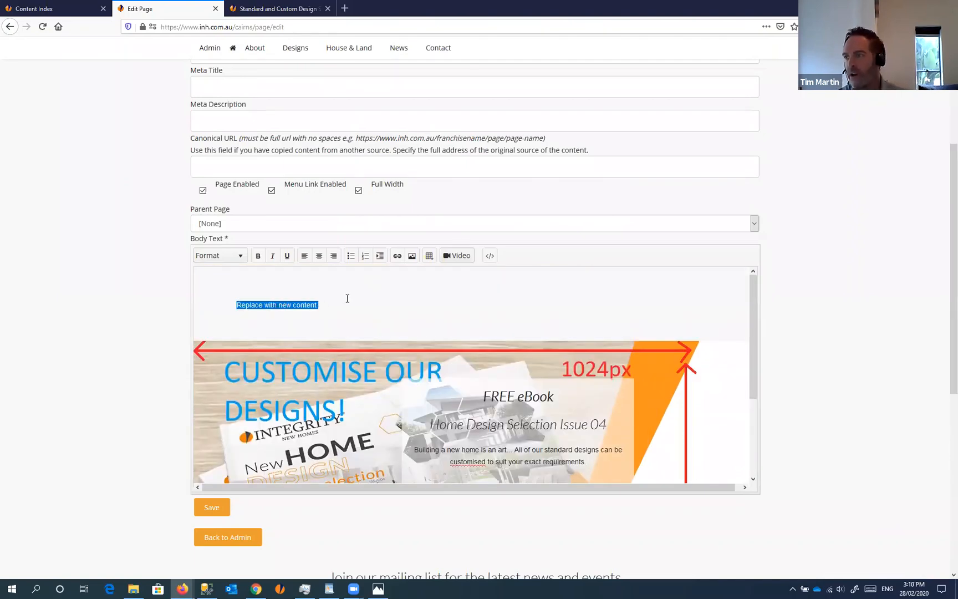
click(240, 304)
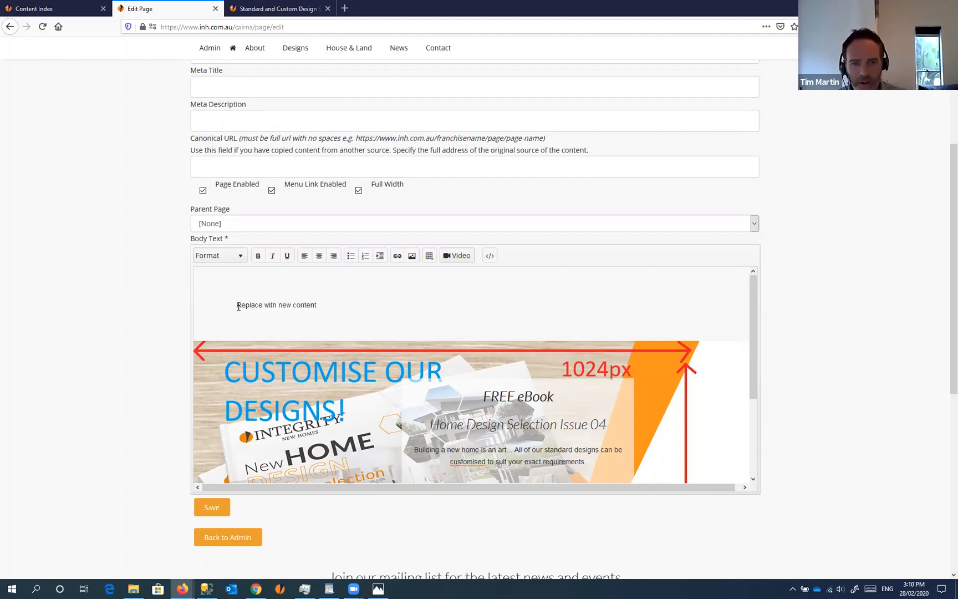
drag(237, 304, 321, 305)
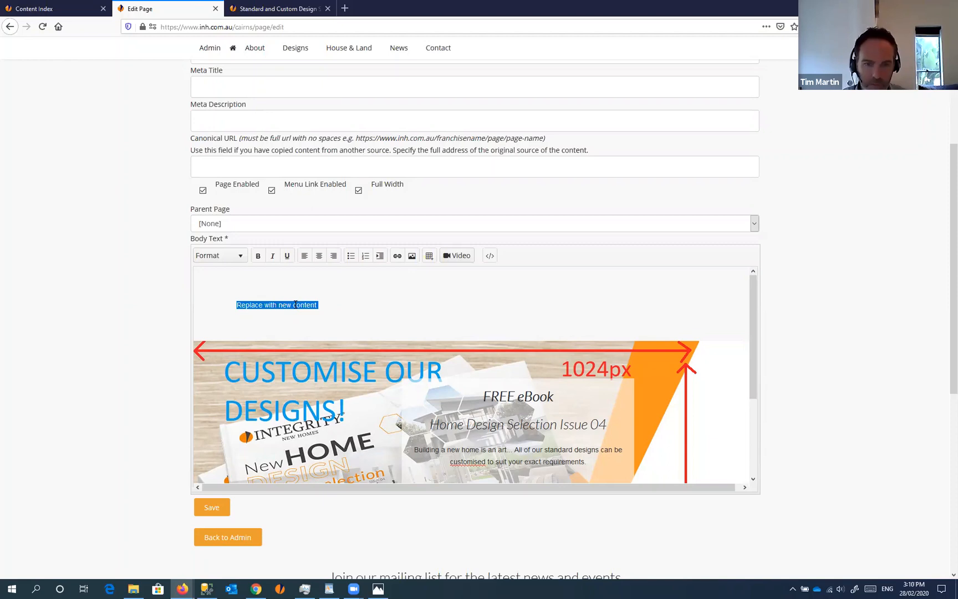
text(All of our home designs are customisable.)
key(Return)
text(Ask us how..)
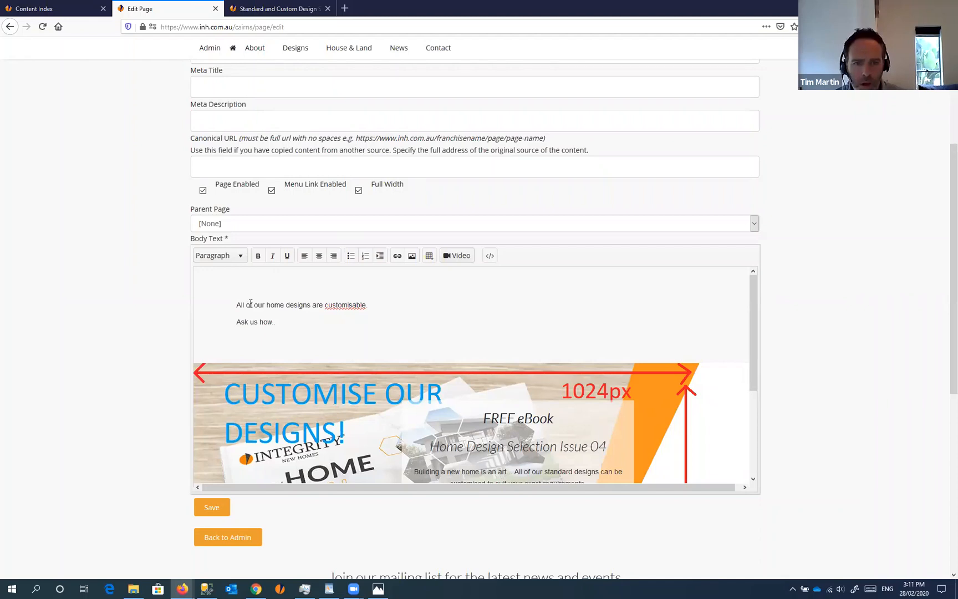
- Format the line "All of our home designs are customisable." as Heading 2 and check the banner beneath the text
drag(235, 304, 372, 300)
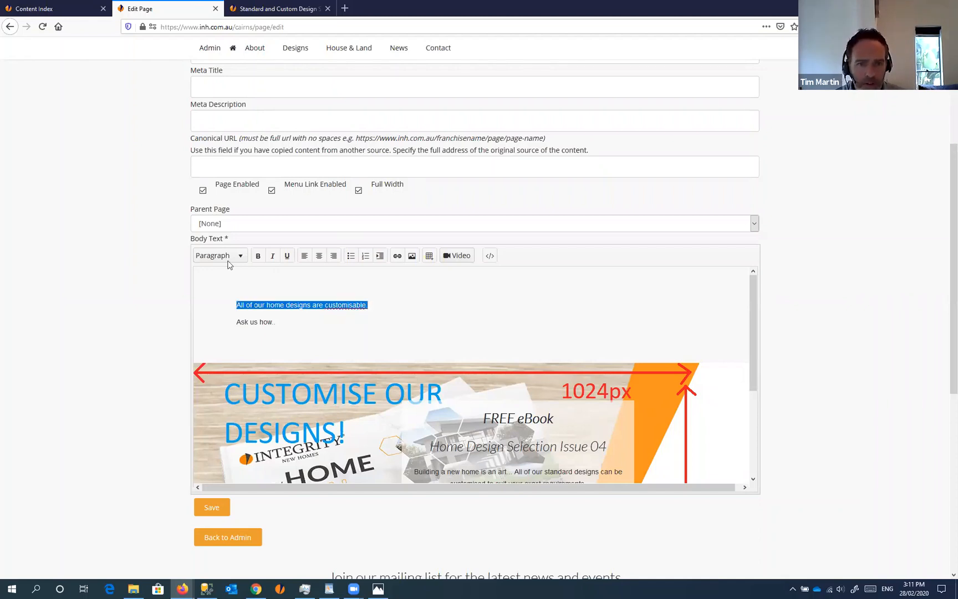
click(229, 256)
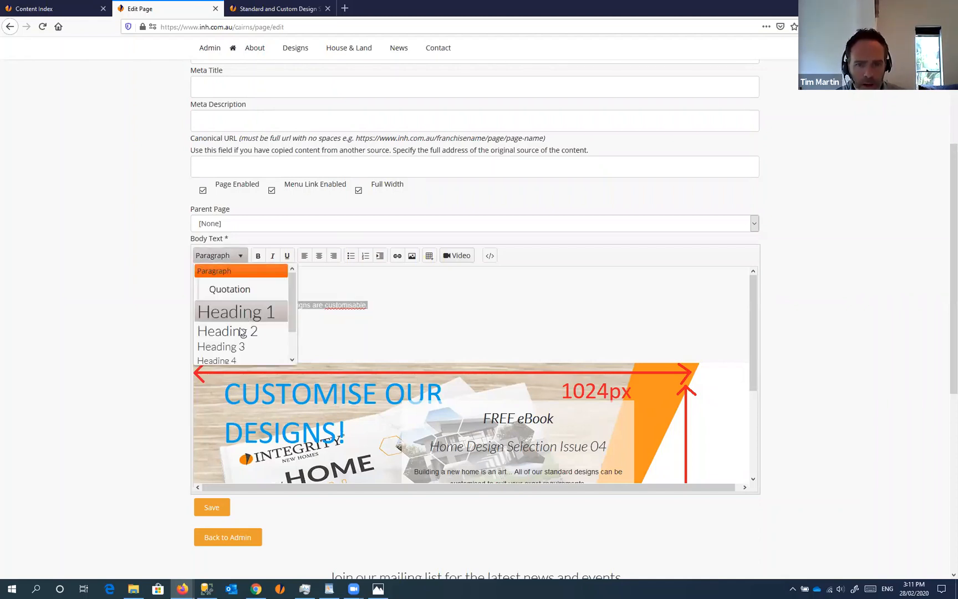
click(241, 332)
click(400, 323)
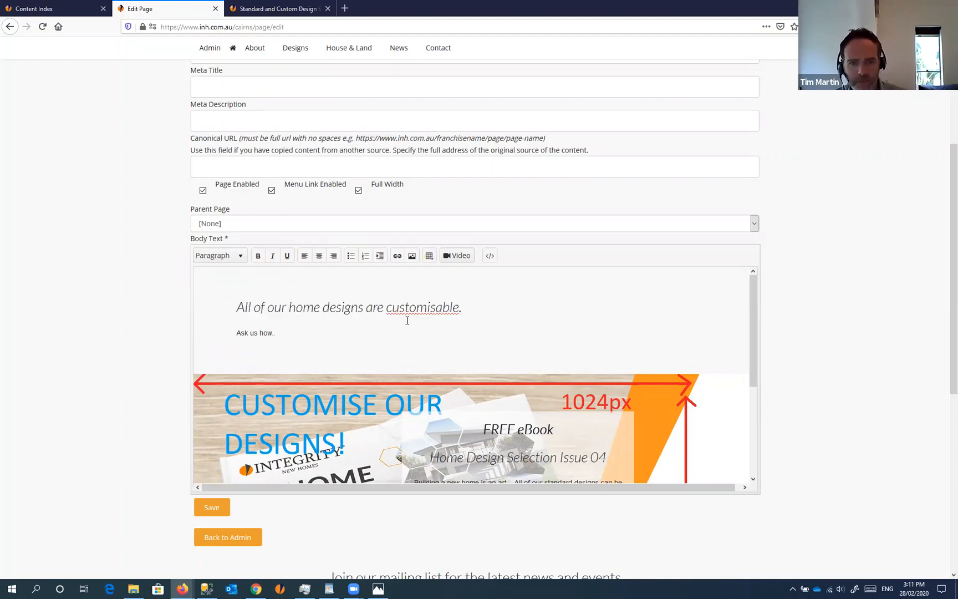
scroll(425, 316, down, 2)
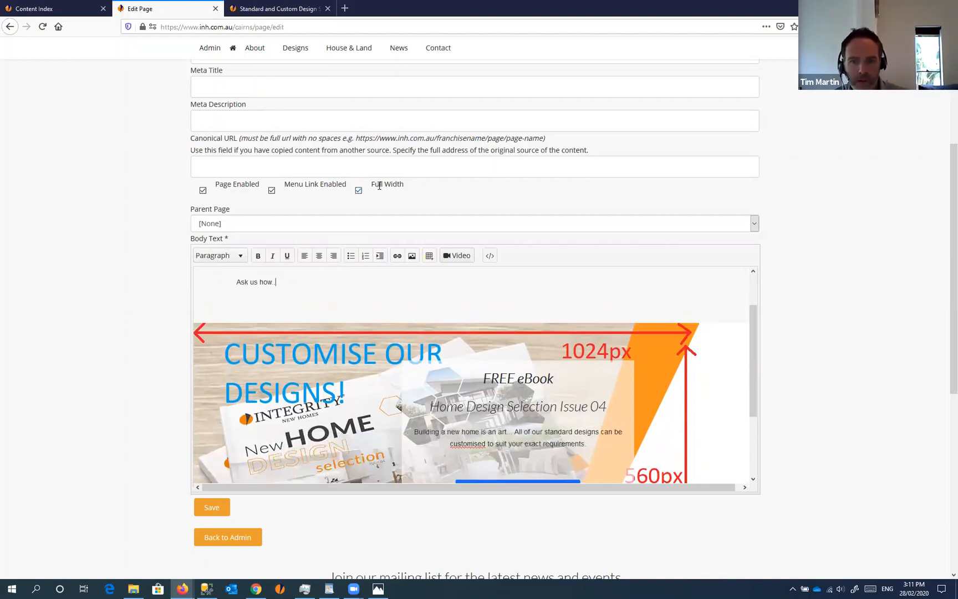
- Save the new page and open the Customised Homes page from the site navigation in a new browser tab
click(220, 508)
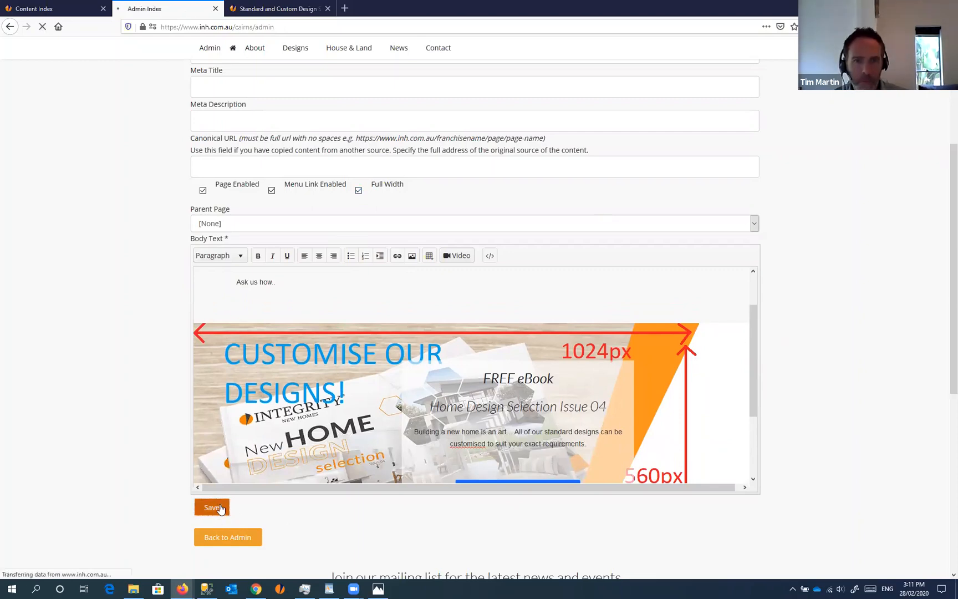
scroll(326, 296, down, 3)
scroll(375, 254, up, 3)
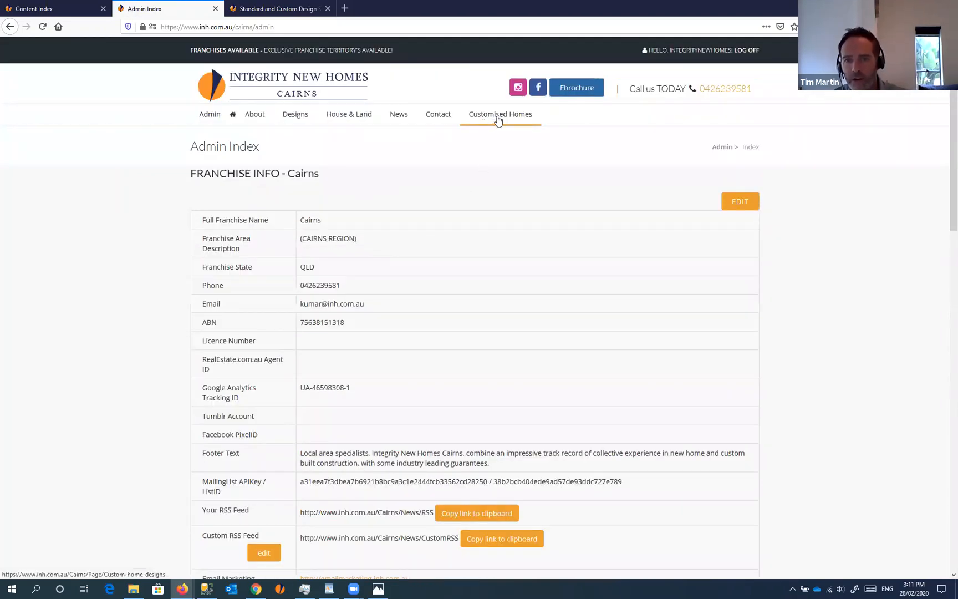
right_click(498, 120)
click(542, 124)
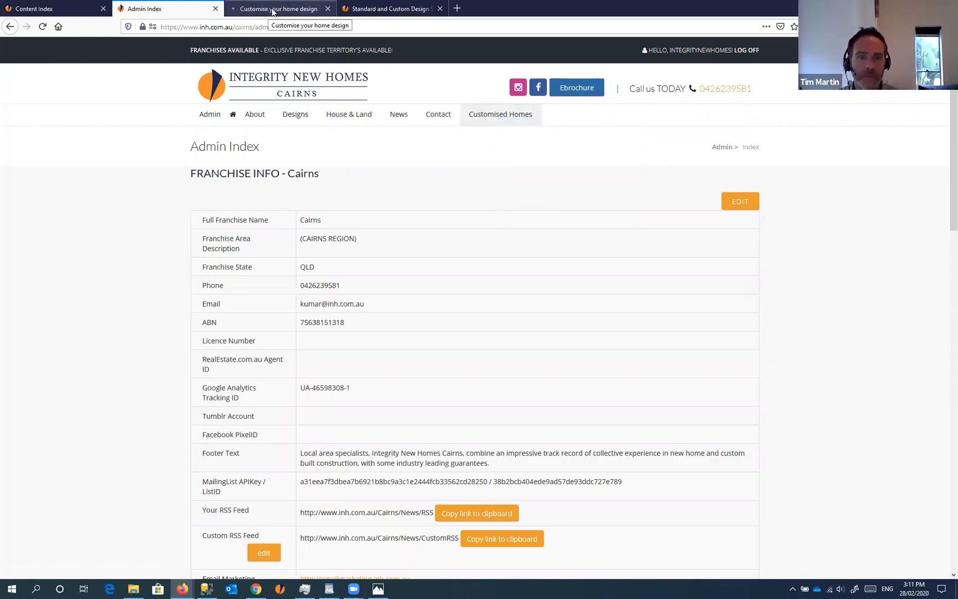
click(272, 9)
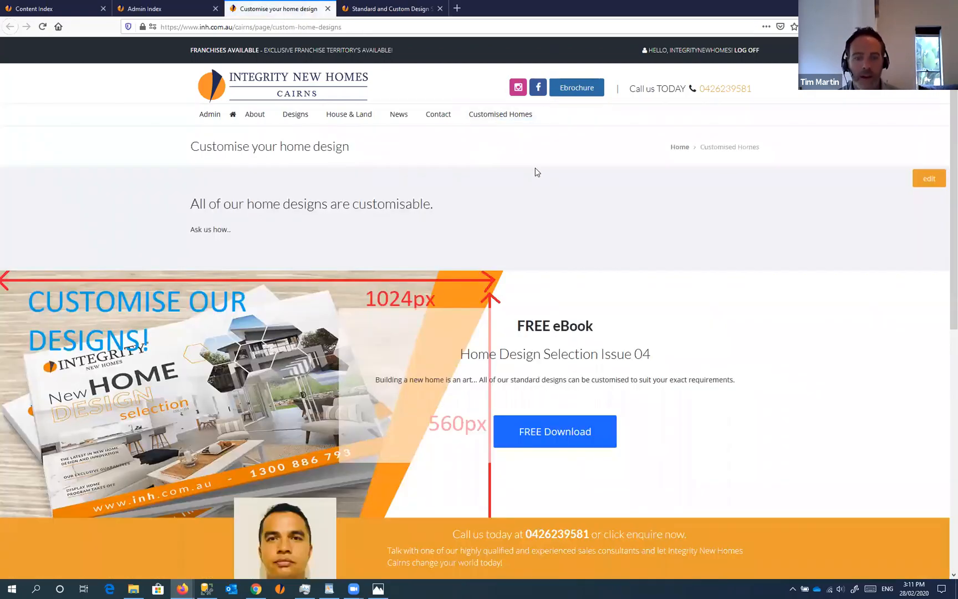
- Examine the live page's introductory text, the background image and the FREE eBook wording in the banner
scroll(536, 171, down, 1)
scroll(535, 171, up, 1)
drag(191, 204, 329, 240)
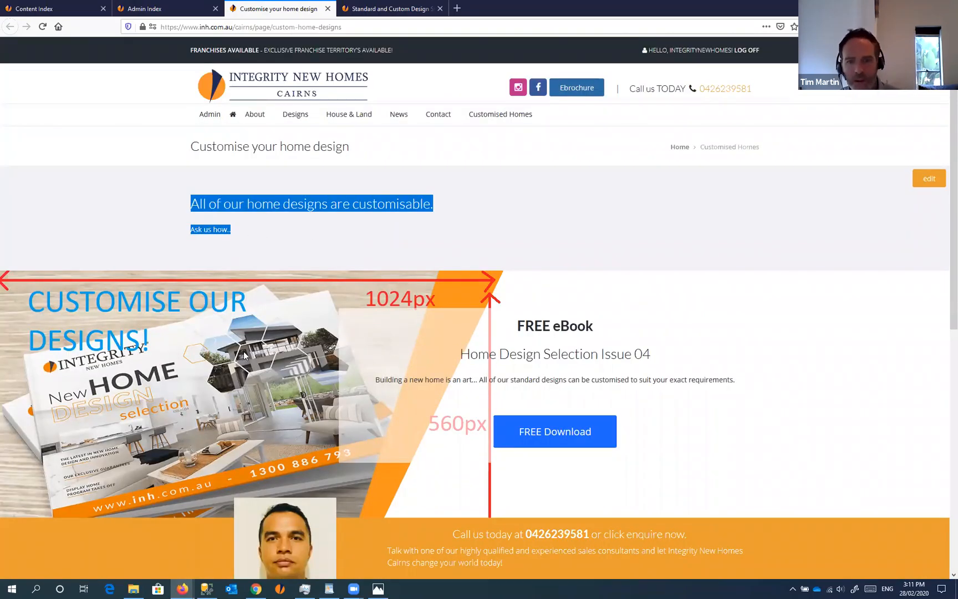
drag(248, 301, 416, 255)
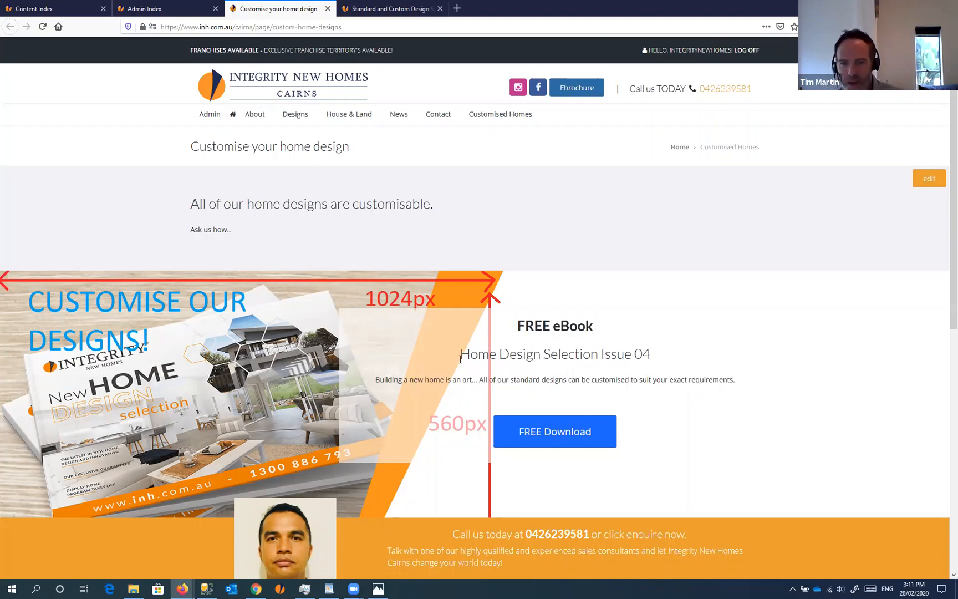
drag(517, 326, 759, 380)
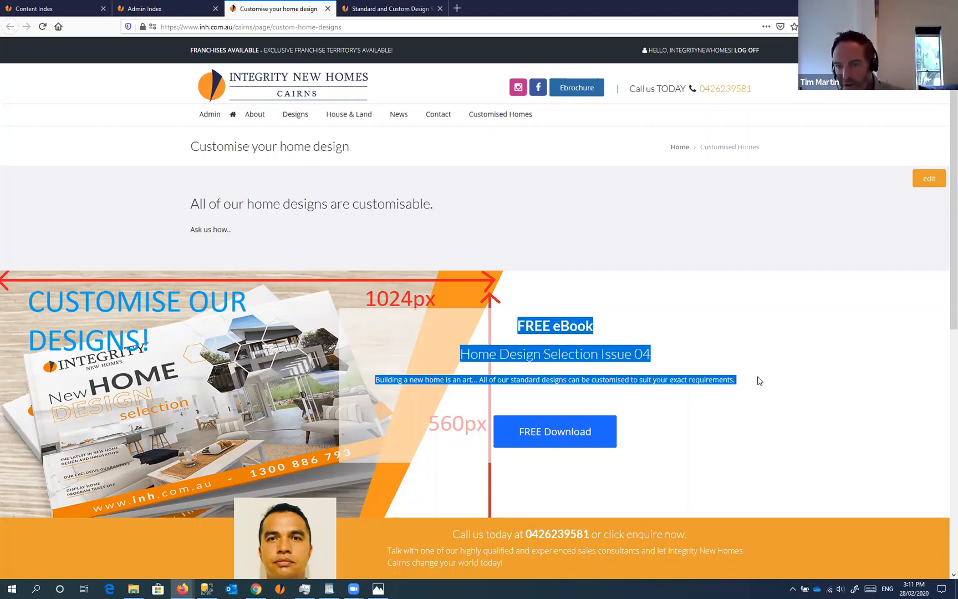
click(580, 338)
drag(518, 326, 796, 402)
click(522, 333)
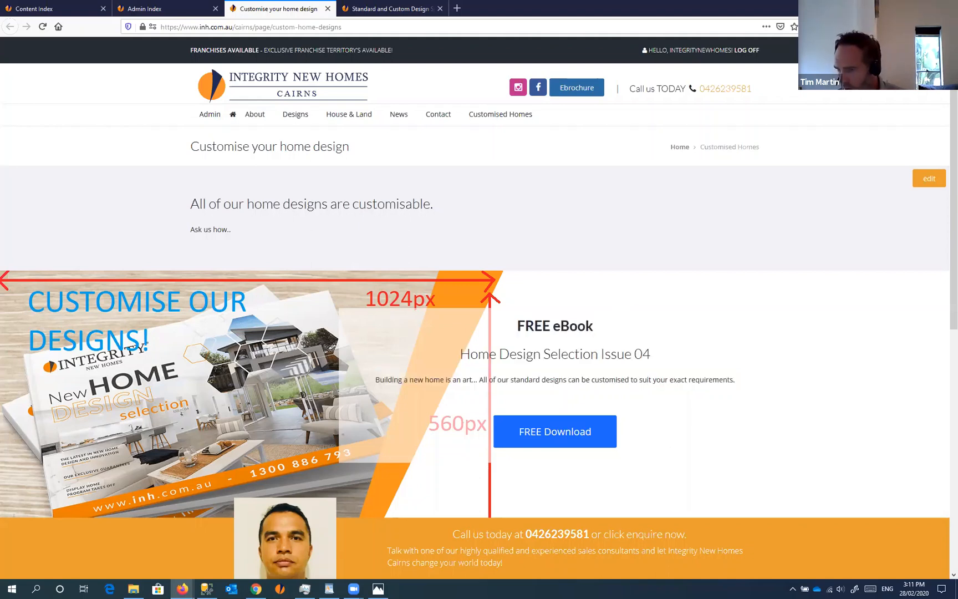
click(368, 28)
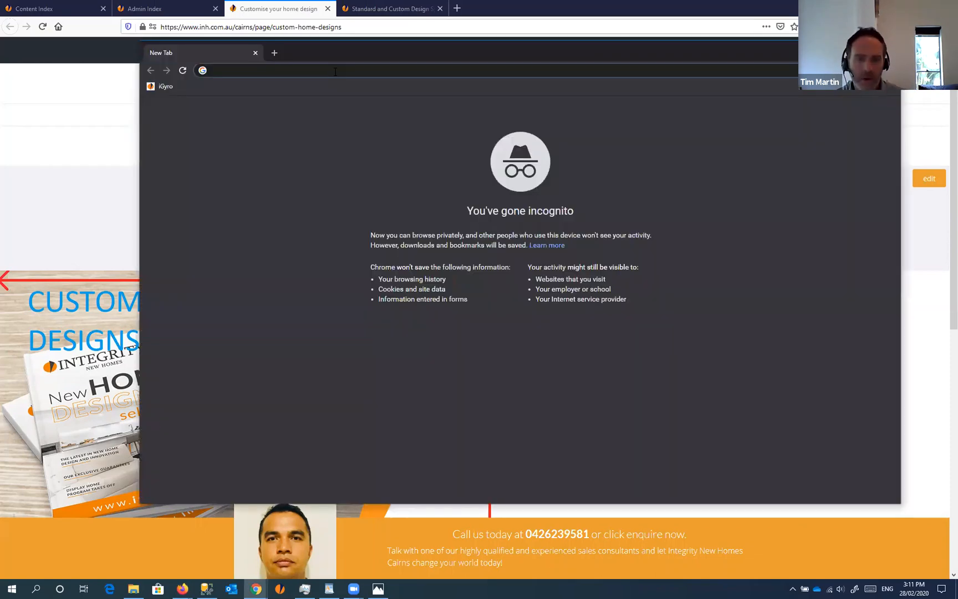
text(https://www.inh.com.au/cairns/page/custom-home-designs)
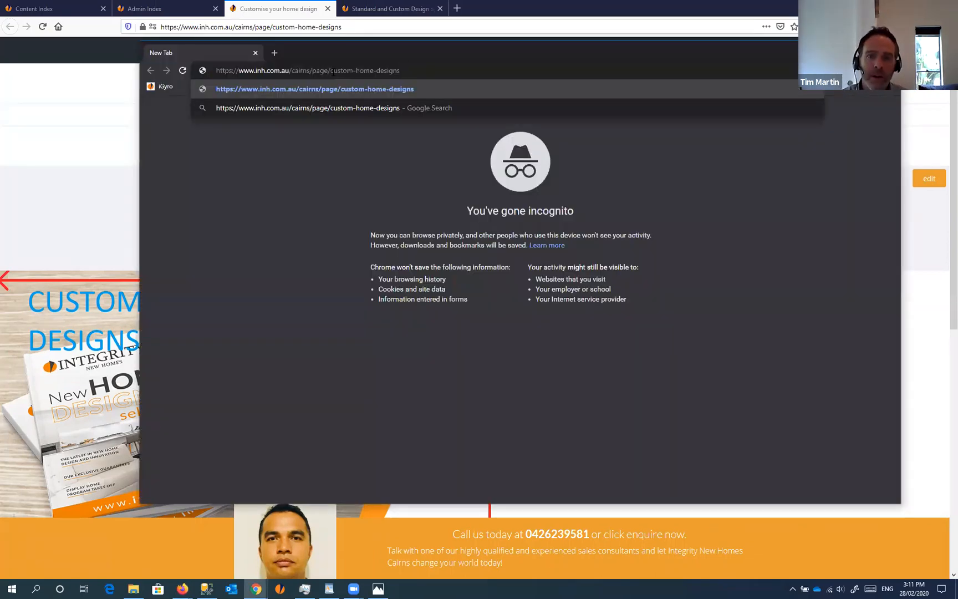
key(Return)
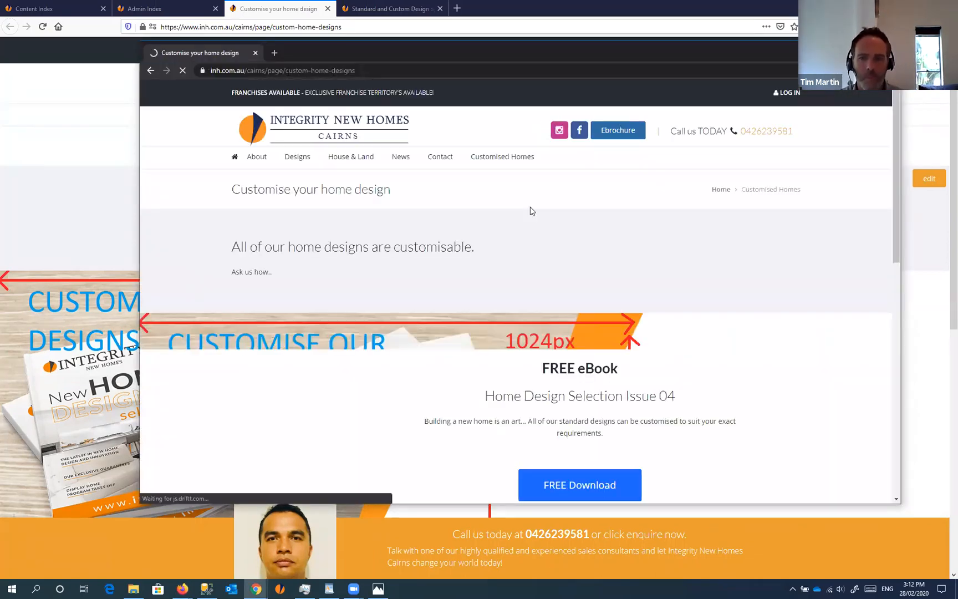
scroll(566, 318, down, 3)
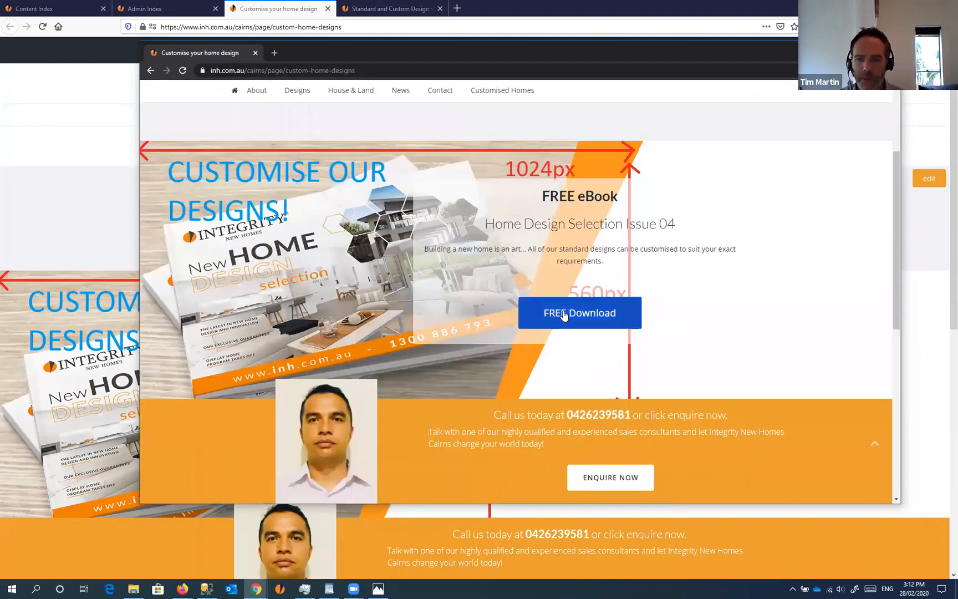
click(564, 315)
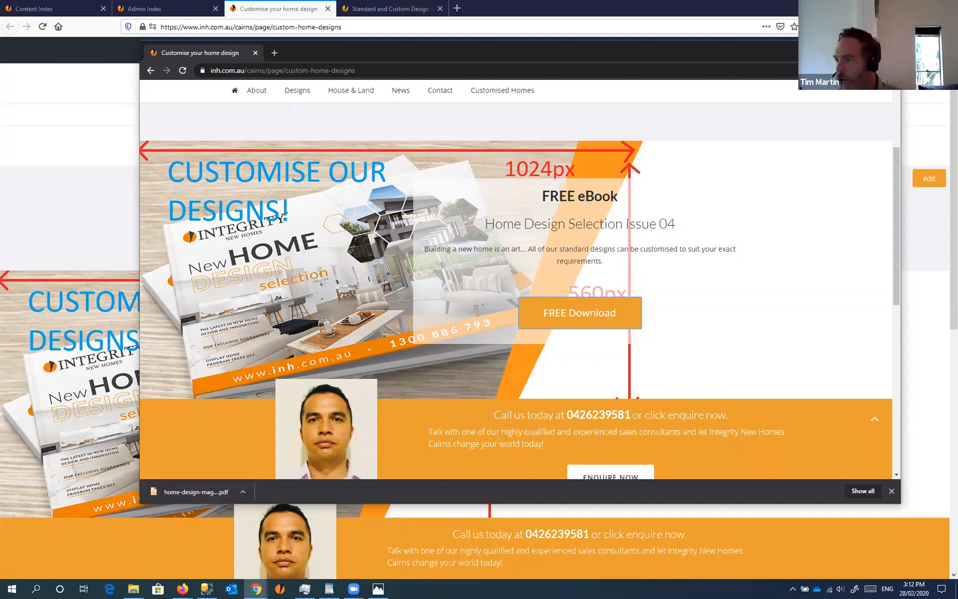
click(889, 48)
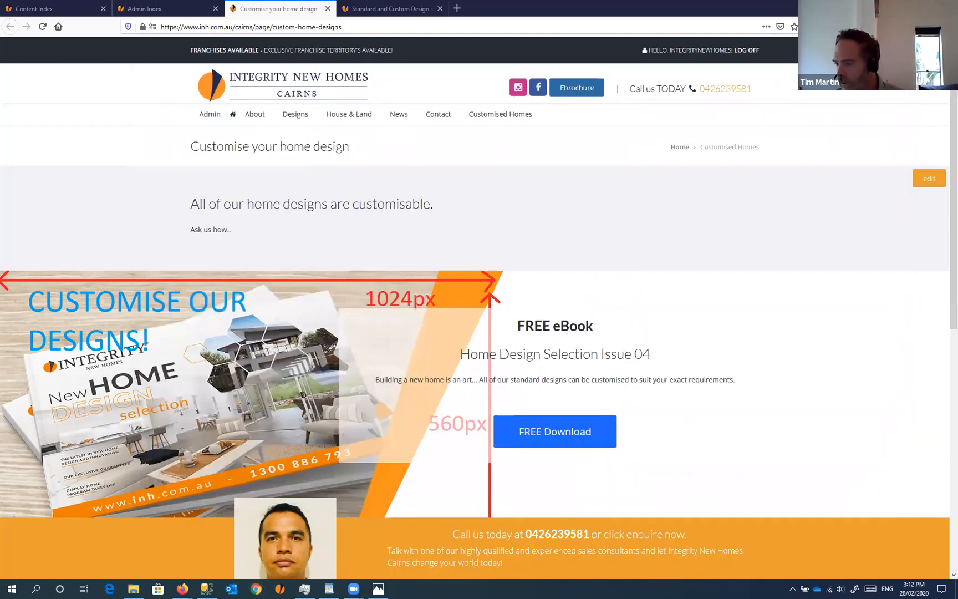
- Load the custom-home-designs address in a fresh Chrome incognito session and view the Download Form, leaving it unfilled
click(255, 589)
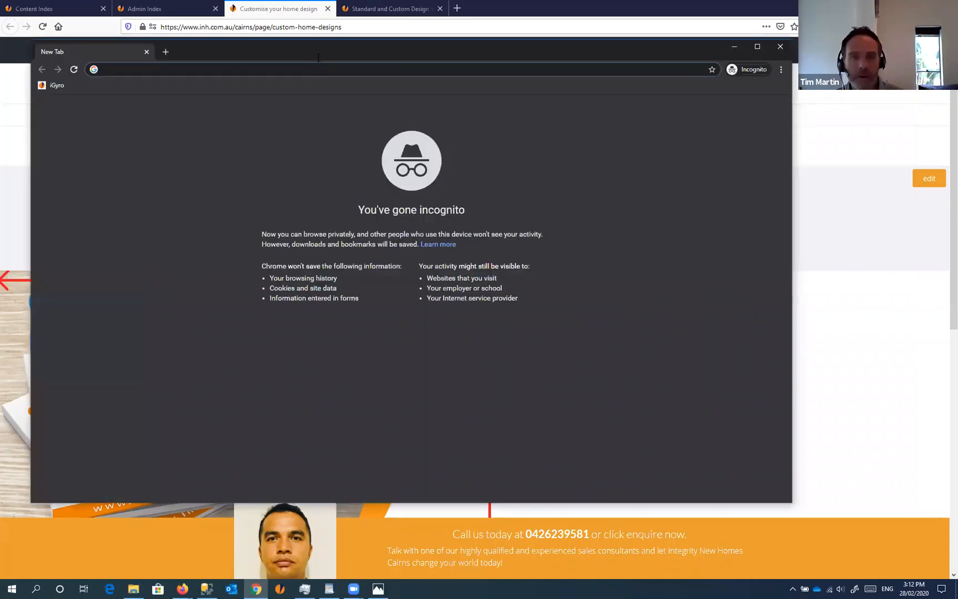
text(https://www.inh.com.au/cairns/page/custom-home-designs)
key(Return)
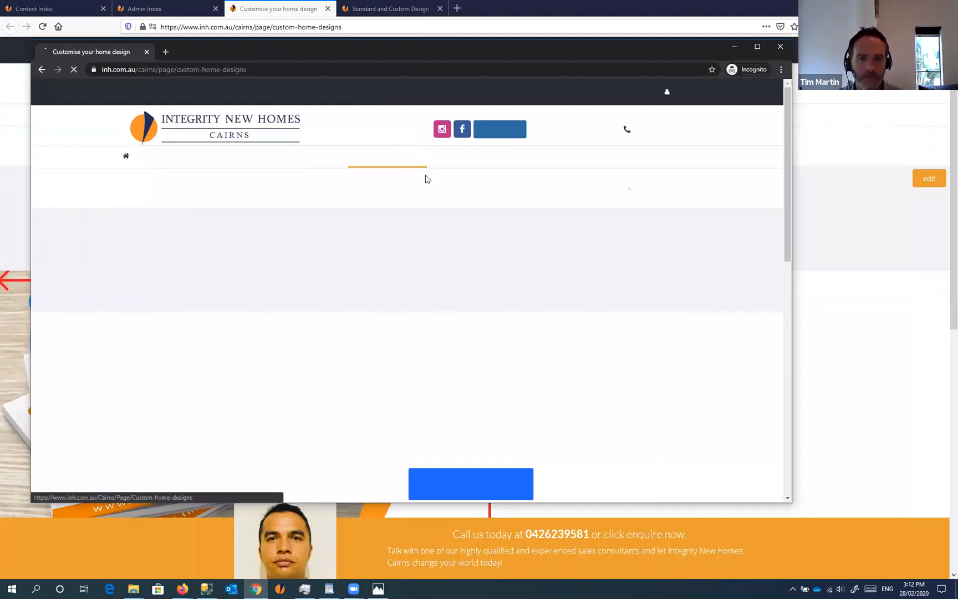
scroll(549, 200, down, 3)
click(461, 262)
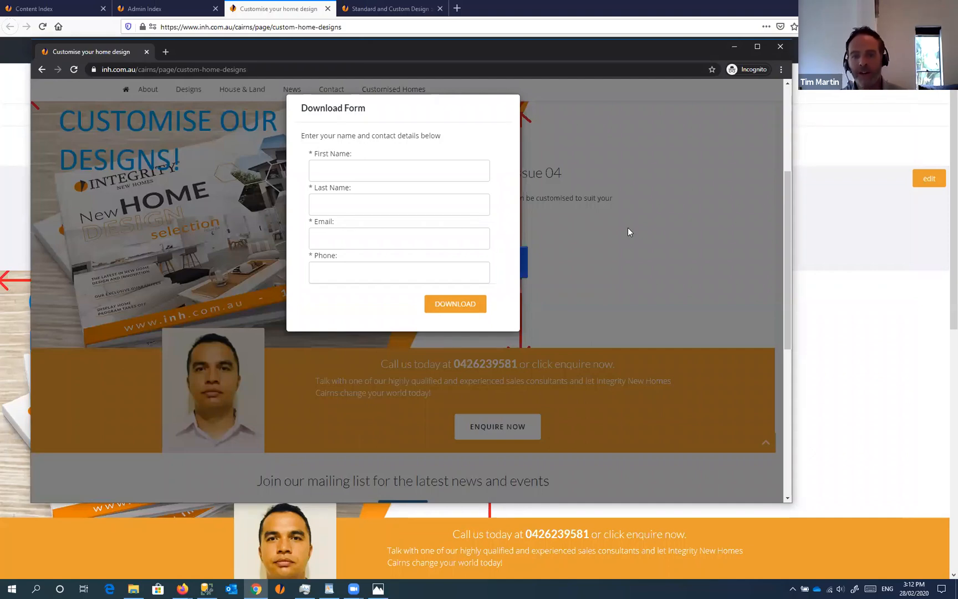
click(667, 209)
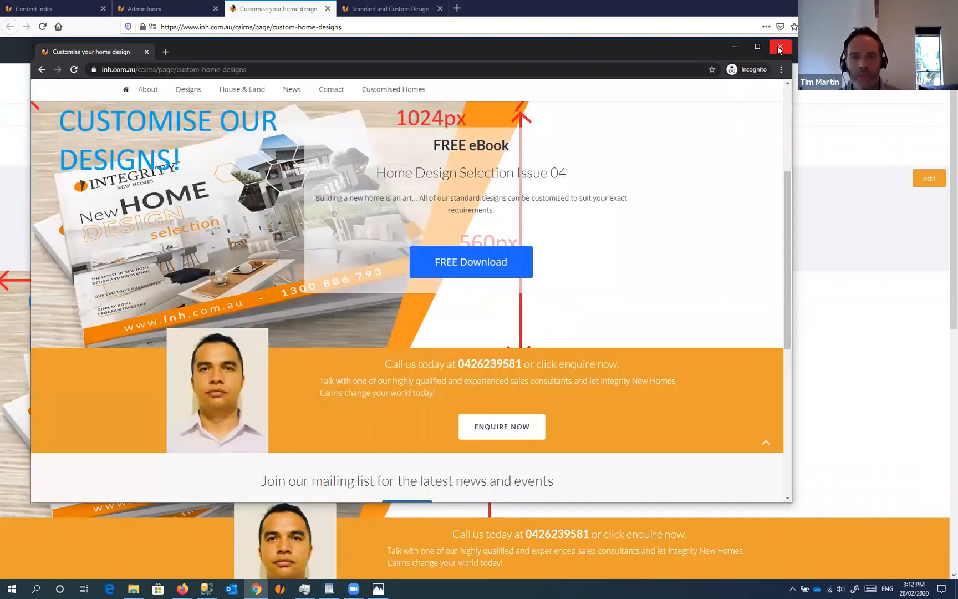
click(780, 49)
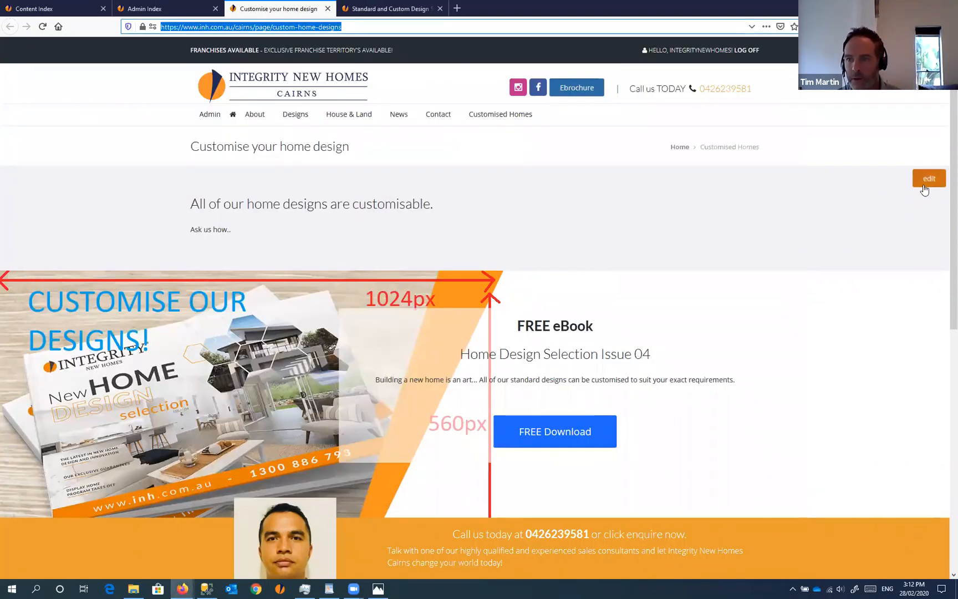
- Open the Customised Homes page for editing in Firefox and compare its banner with the replaceable description text in the WordPad template
click(927, 179)
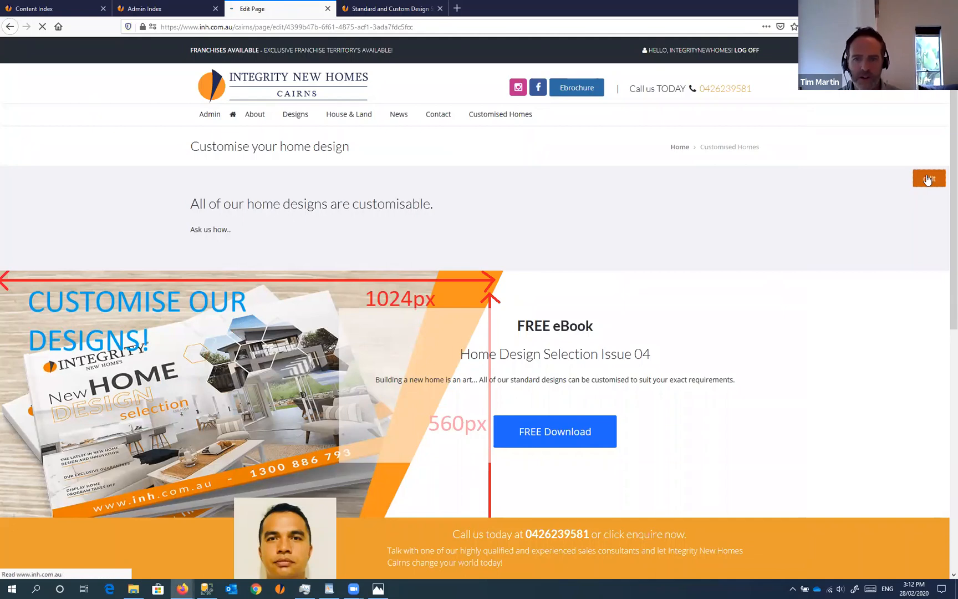
scroll(341, 368, down, 4)
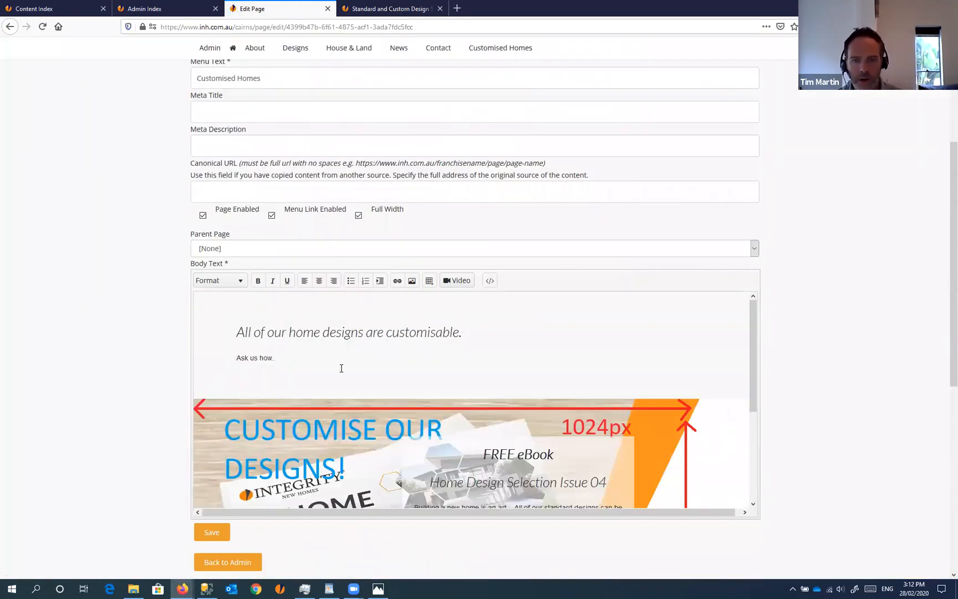
scroll(550, 343, down, 4)
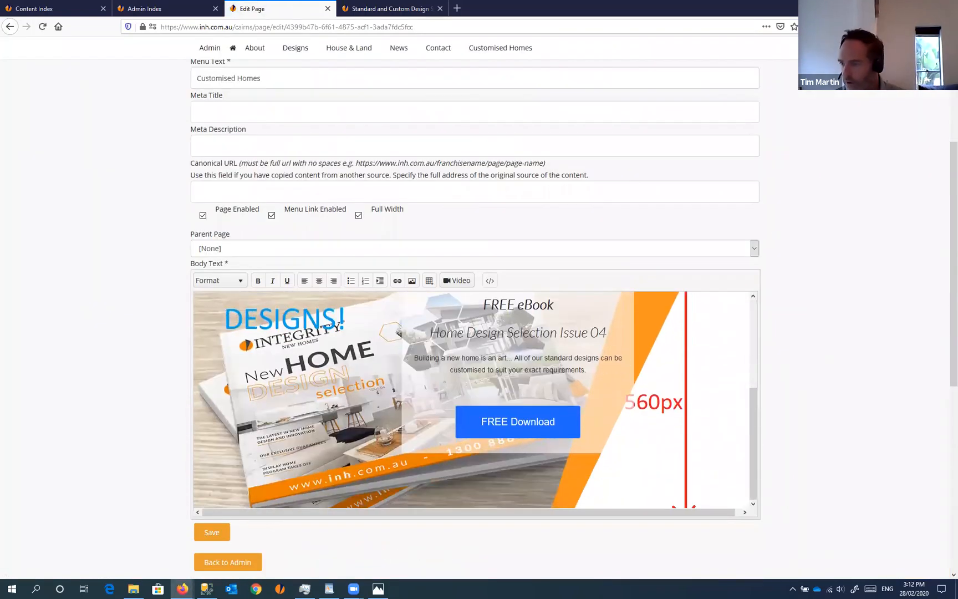
key(alt+Tab)
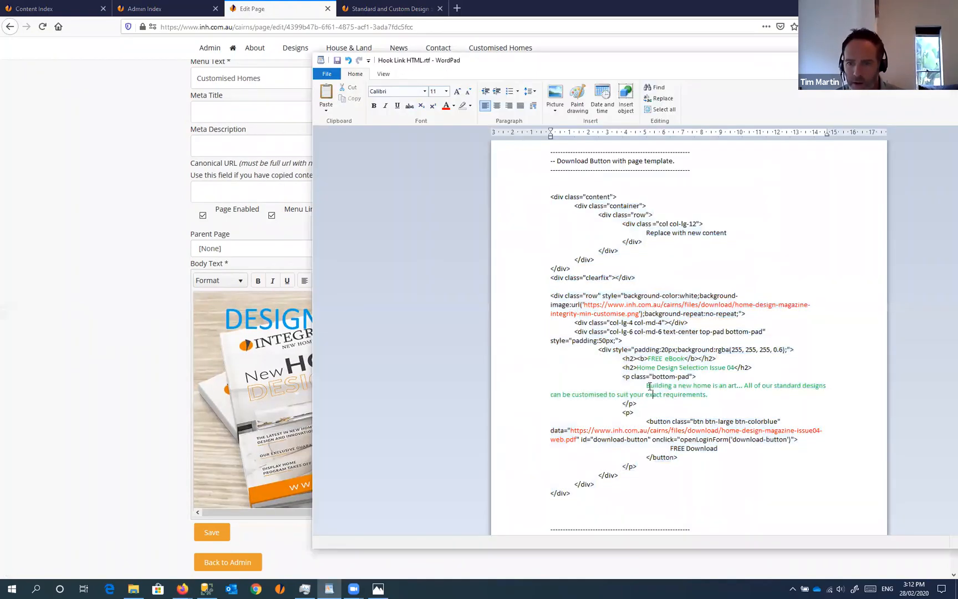
drag(648, 386, 710, 394)
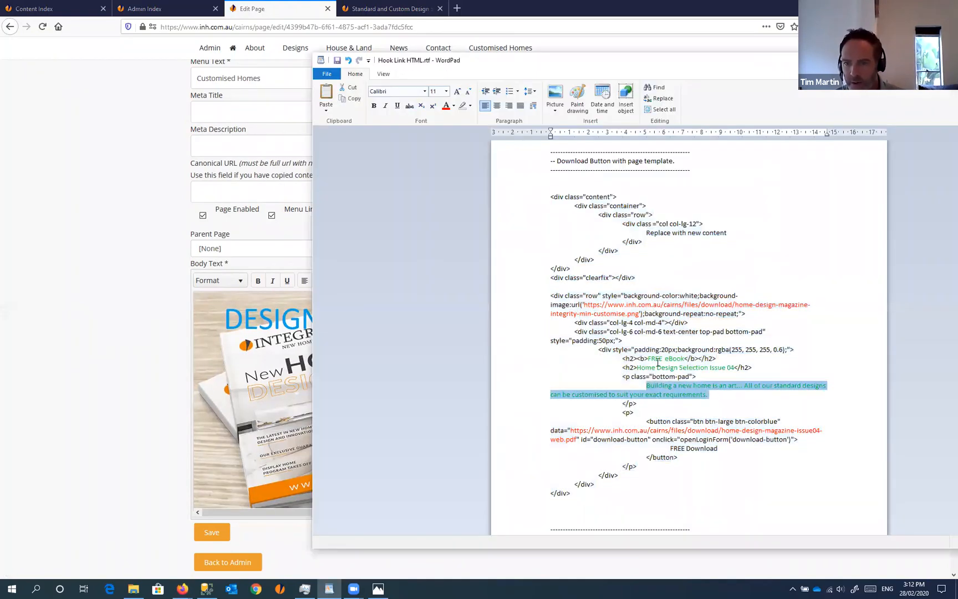
click(268, 9)
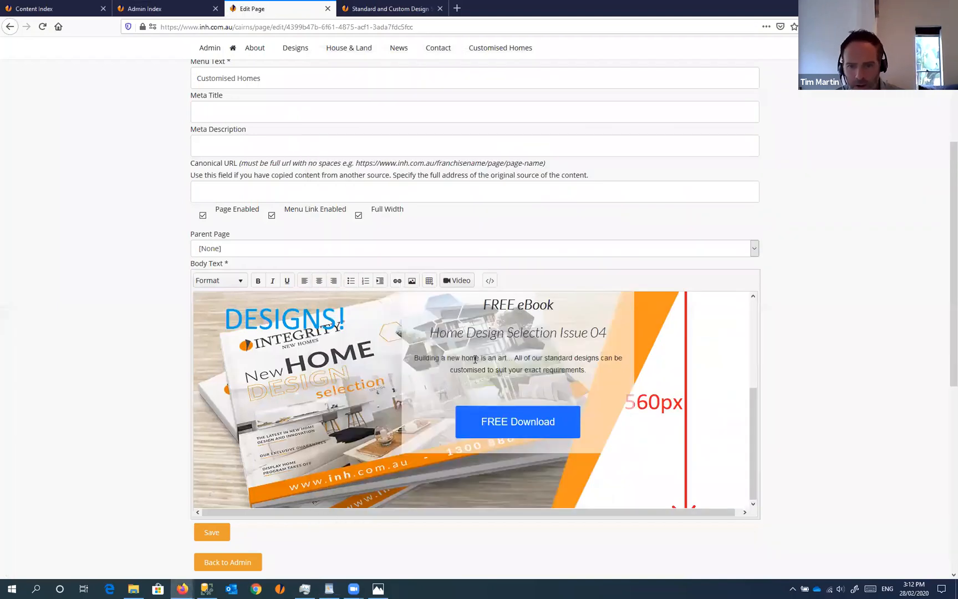
- Replace the banner's description paragraph with the test text "asdfasdfasdf" and save the page
click(415, 358)
drag(580, 359, 703, 368)
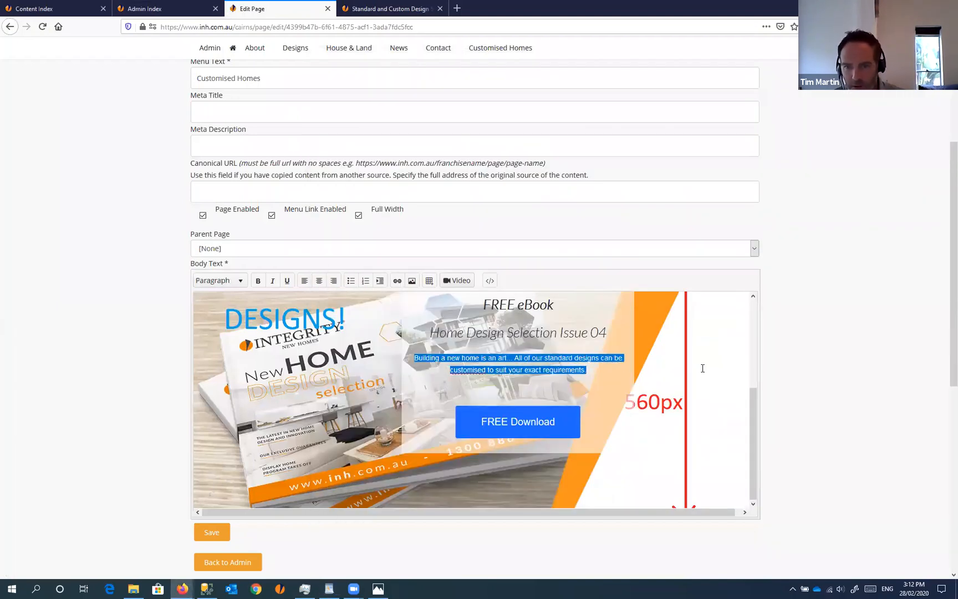
text(asdfasdfasdf)
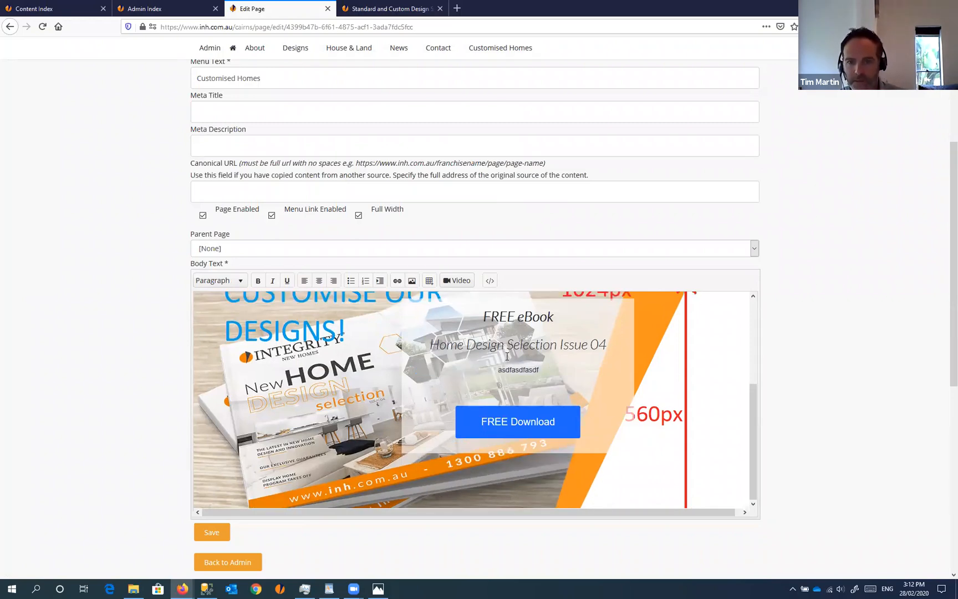
scroll(602, 241, down, 3)
click(606, 242)
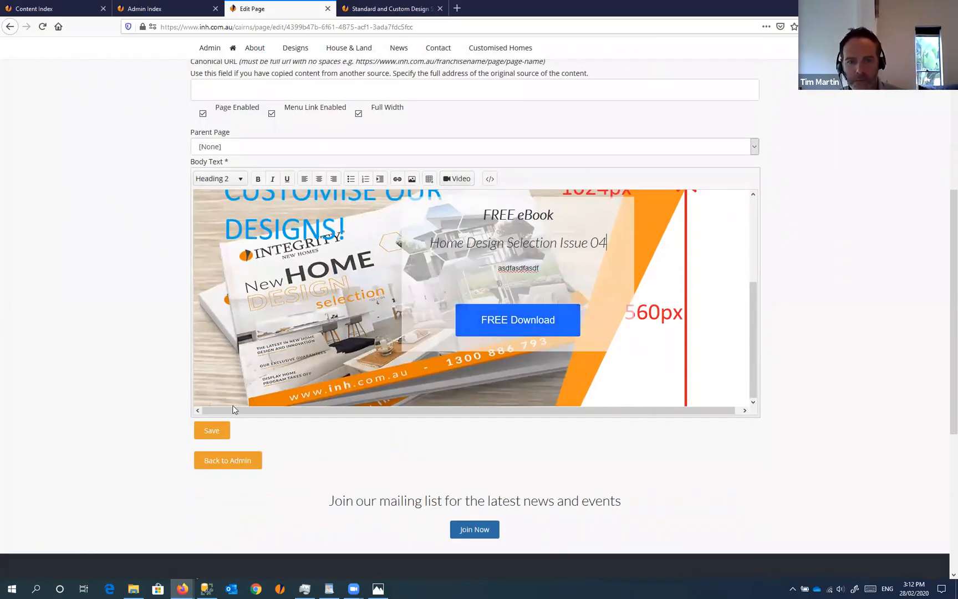
click(225, 431)
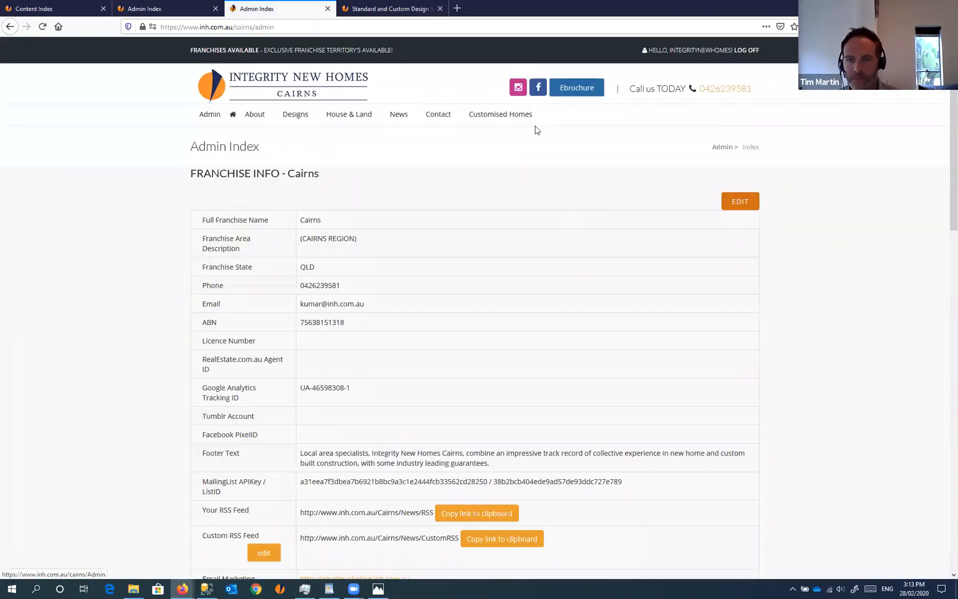
- Open the saved Customised Homes page in a new tab and check the edited text in the banner
right_click(511, 118)
click(524, 124)
click(553, 9)
click(388, 9)
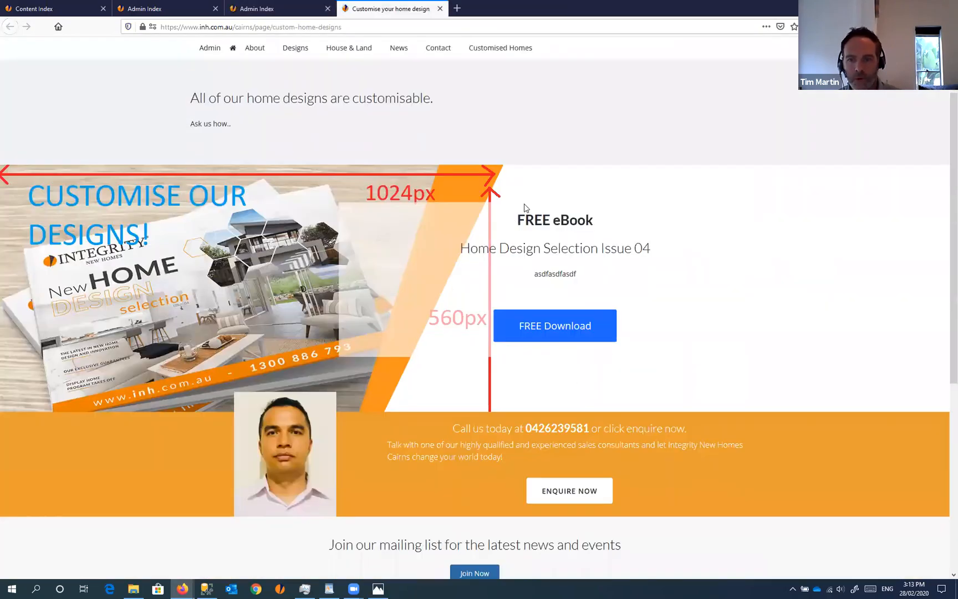
scroll(587, 209, down, 2)
double_click(555, 205)
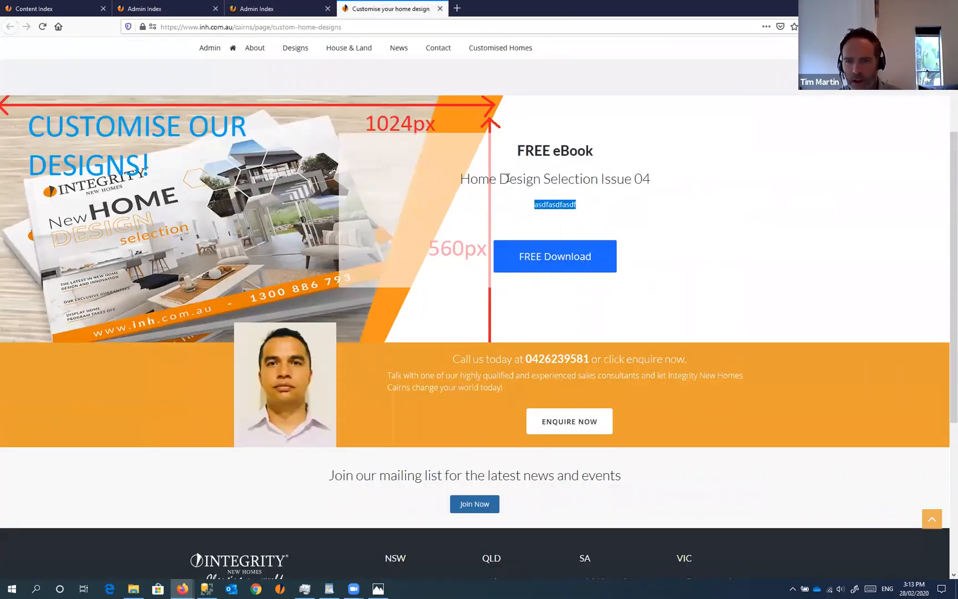
drag(517, 151, 660, 291)
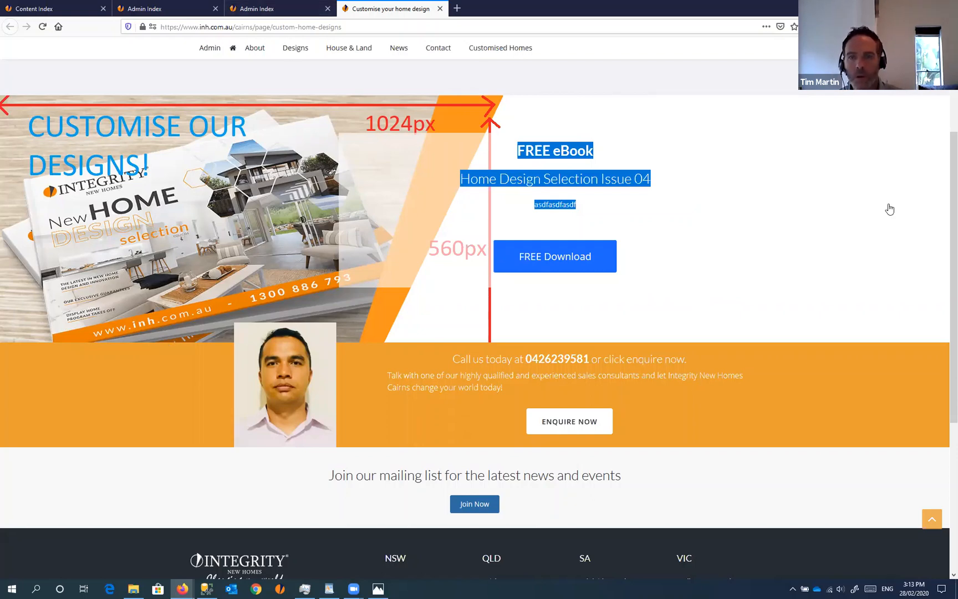
- Return to the page's edit form and delete the "Home Design Selection Issue 04" heading and the test text beneath it
click(299, 8)
click(9, 26)
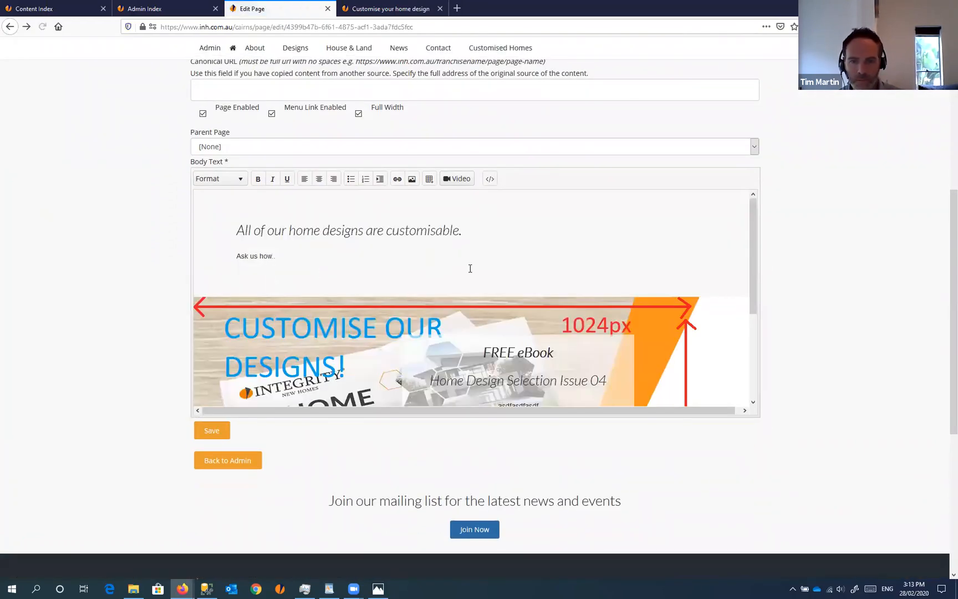
scroll(470, 267, down, 3)
drag(552, 269, 429, 244)
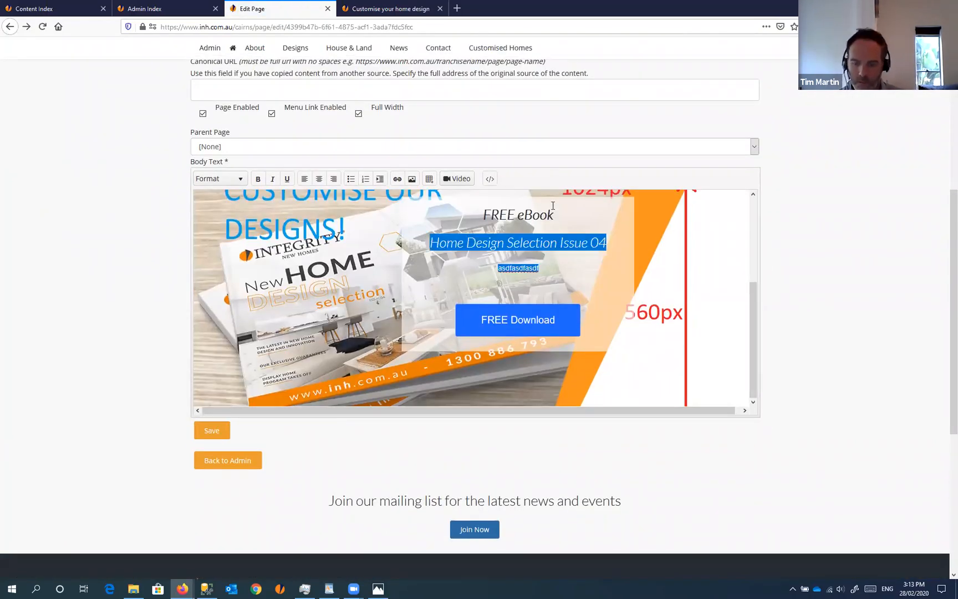
key(Delete)
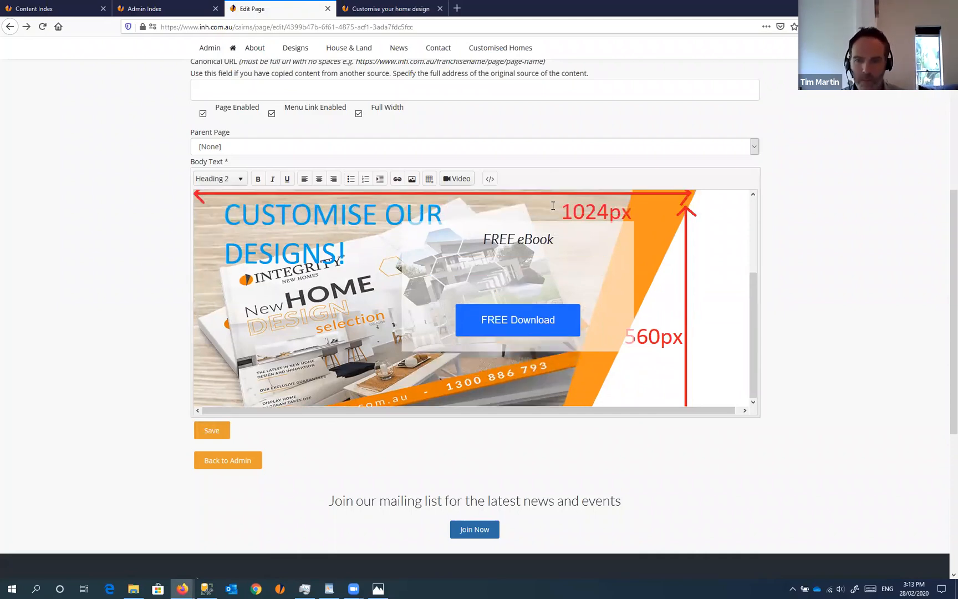
- Delete the "FREE eBook" heading from the banner, leaving only its download button, and save the page
key(BackSpace)
key(BackSpace)
key(BackSpace)
key(BackSpace)
key(BackSpace)
key(BackSpace)
key(BackSpace)
key(BackSpace)
key(BackSpace)
key(BackSpace)
key(BackSpace)
key(BackSpace)
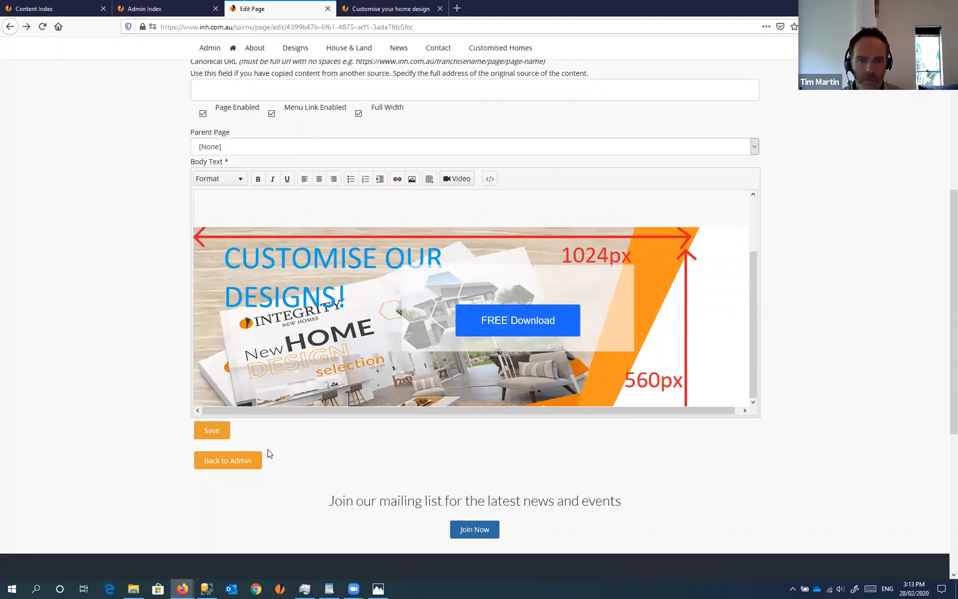
click(212, 430)
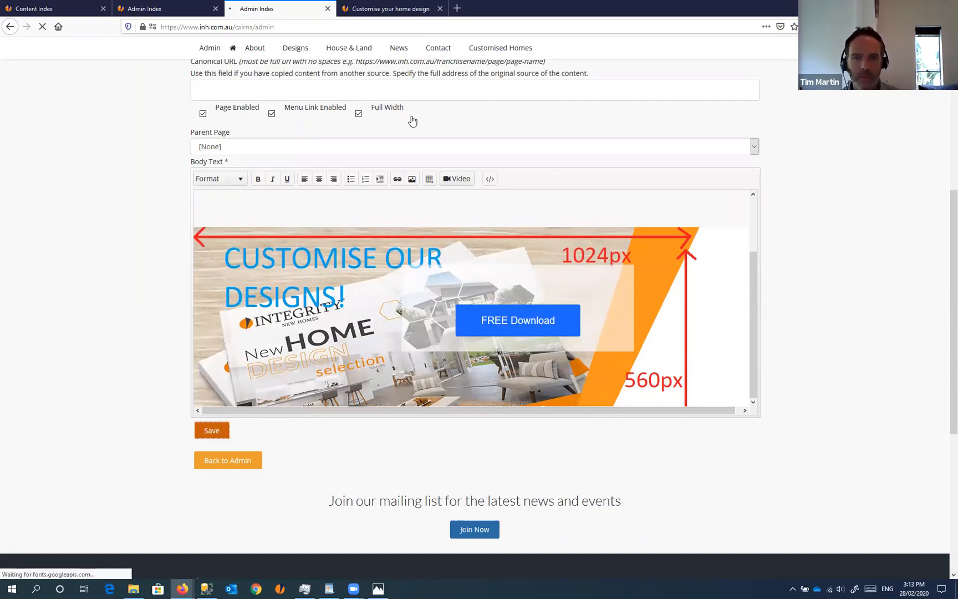
- Open the saved Customised Homes page and check the banner without its headings and description
click(541, 127)
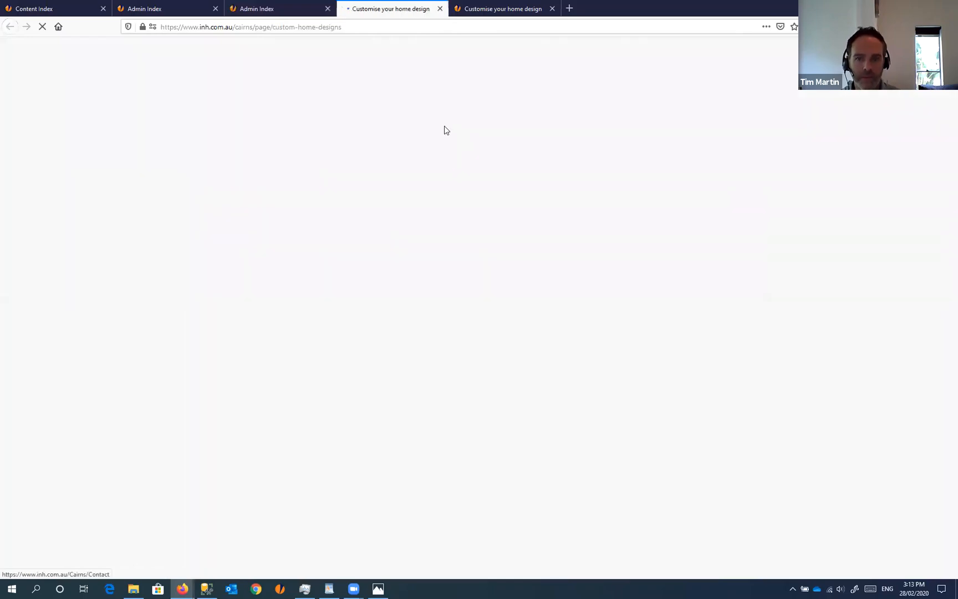
scroll(499, 186, down, 3)
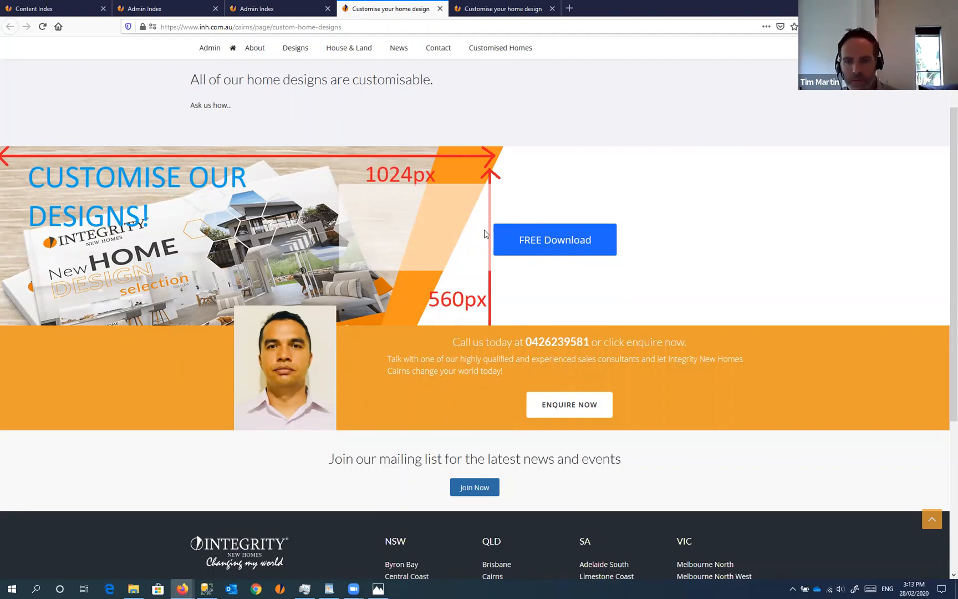
scroll(485, 229, down, 3)
scroll(486, 231, up, 5)
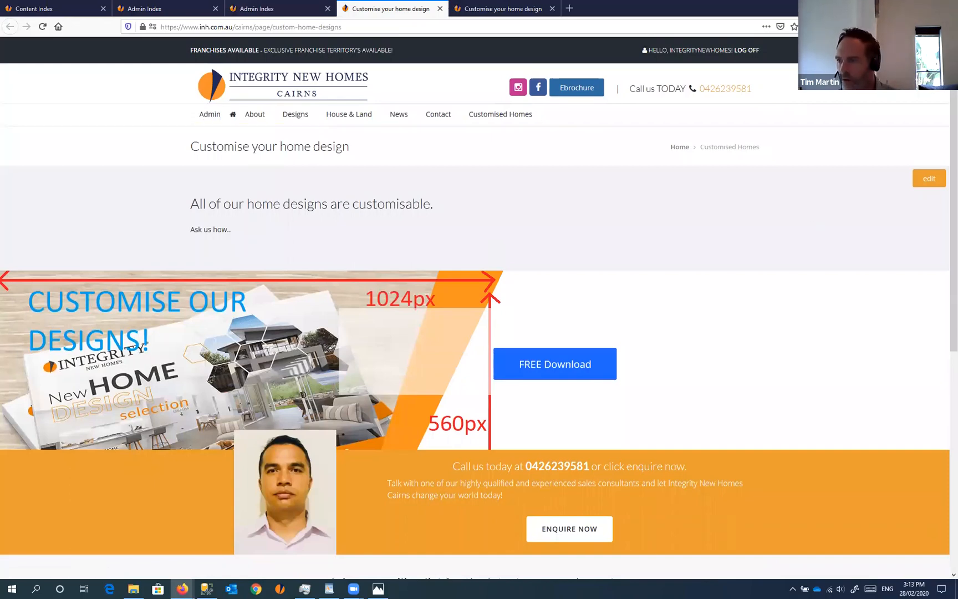
- Switch to the Hook Link HTML.rtf template in WordPad and locate its "Download Button Only" section
key(alt+Tab)
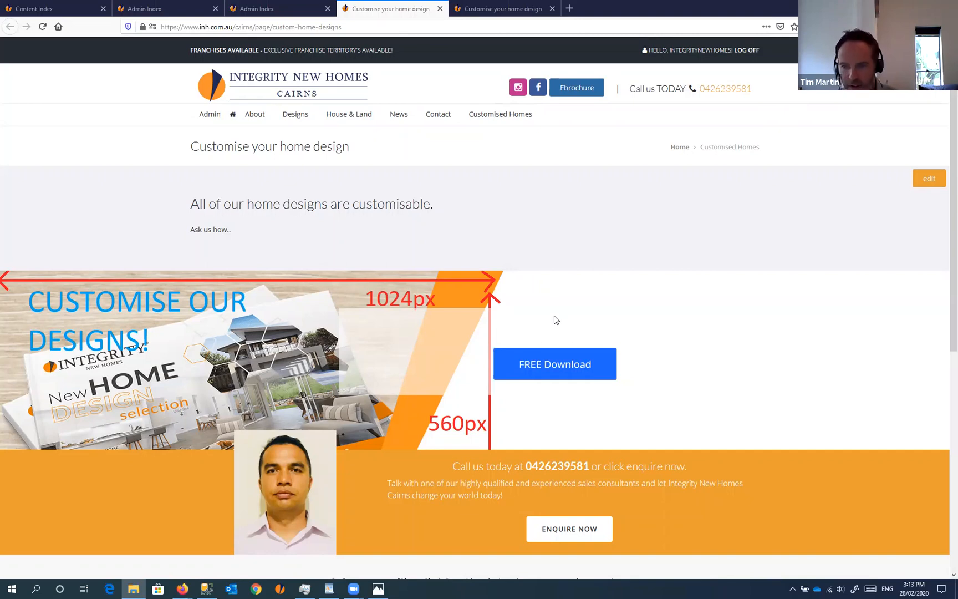
key(alt+Tab)
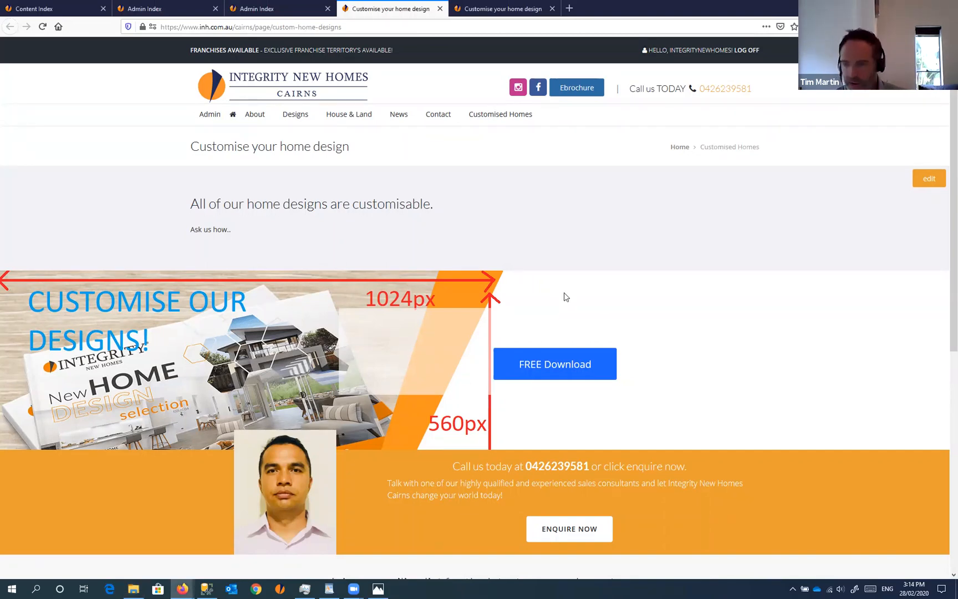
key(alt+Tab)
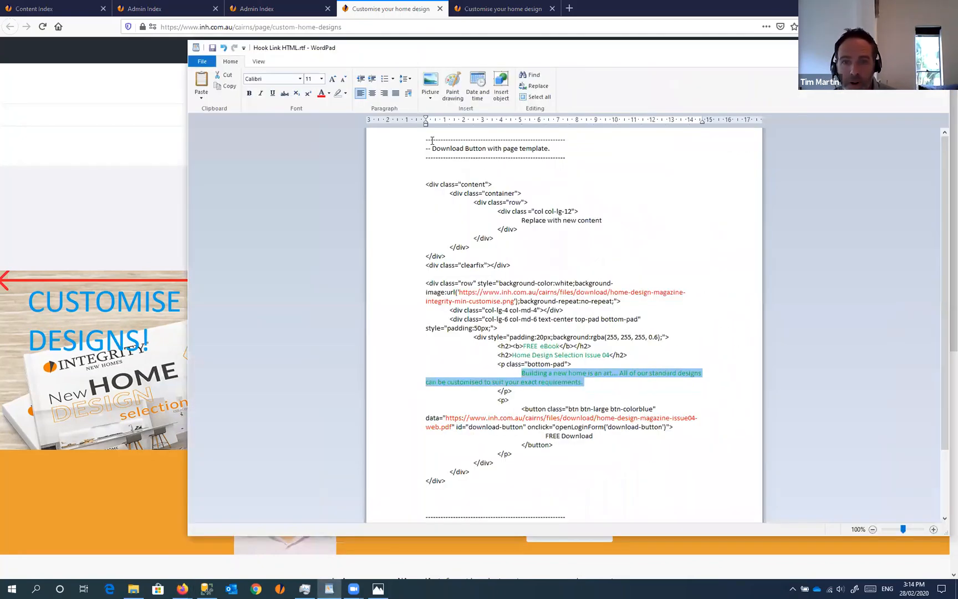
click(443, 166)
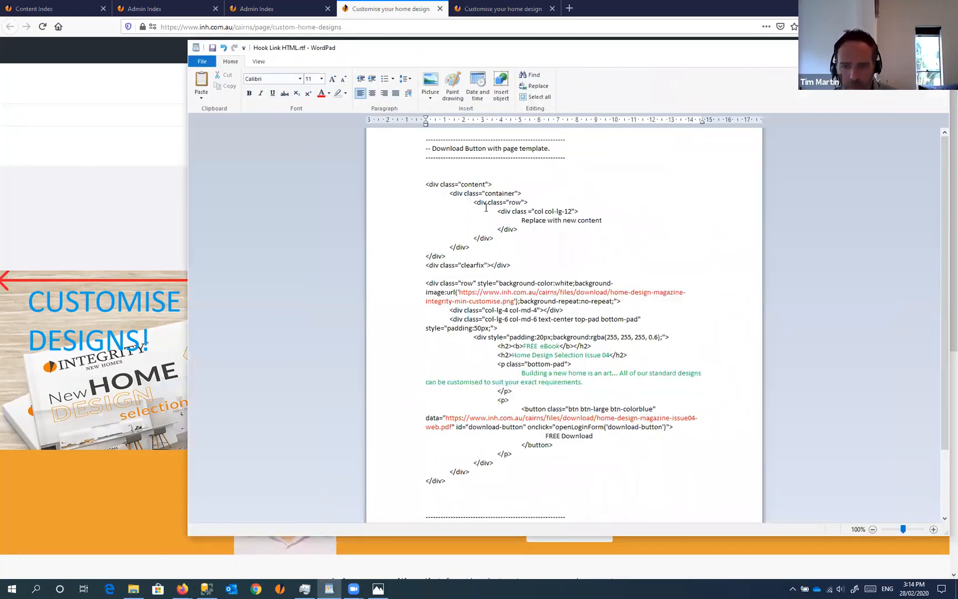
scroll(487, 208, down, 2)
scroll(504, 206, down, 1)
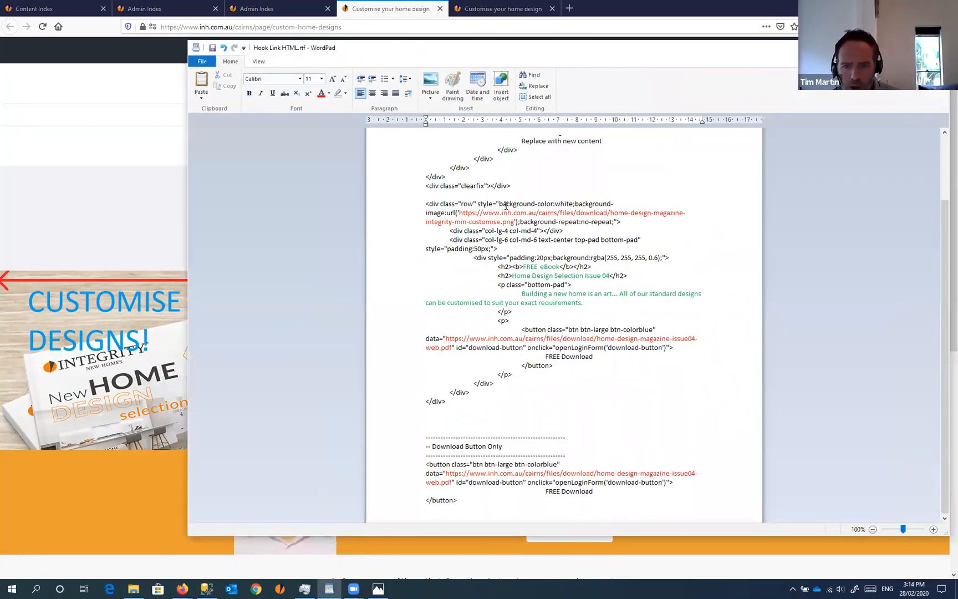
click(425, 466)
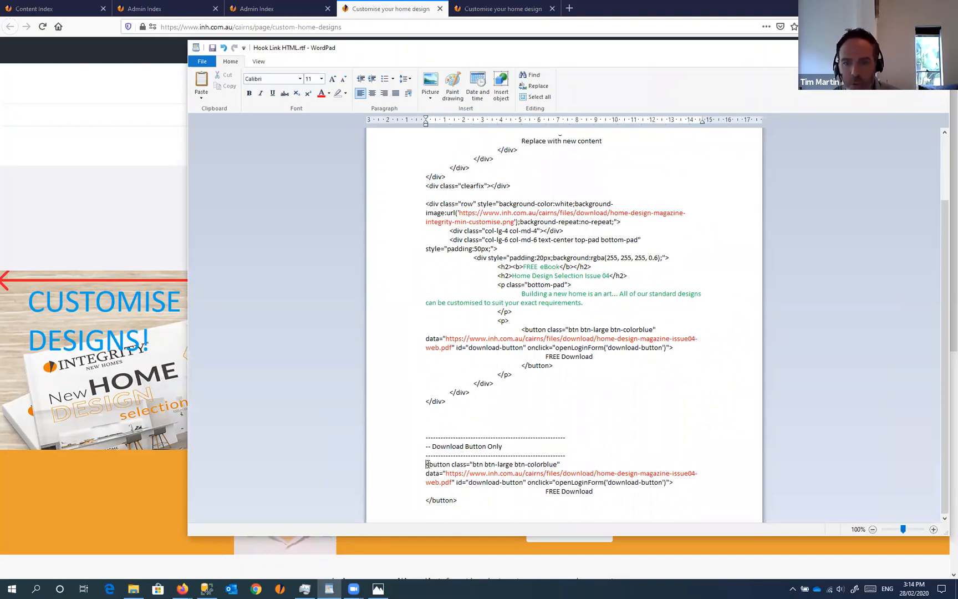
drag(426, 438, 568, 456)
- Examine the button-only code and compare its magazine PDF link with the one in the page template code
click(425, 469)
drag(425, 464, 521, 500)
click(469, 480)
mouse_move(446, 473)
mouse_down()
mouse_move(457, 473)
mouse_move(450, 482)
mouse_up()
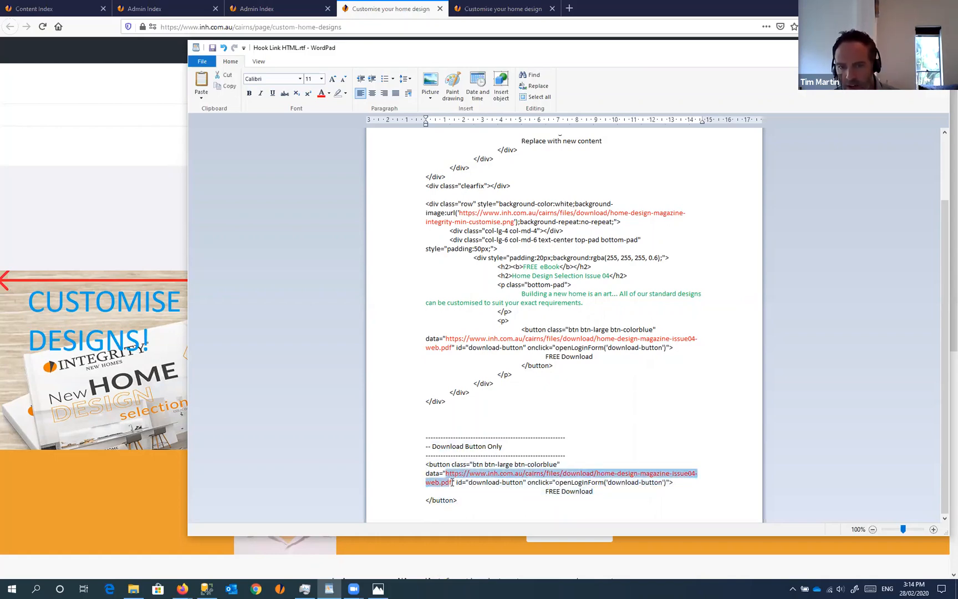
click(458, 346)
drag(447, 339, 456, 347)
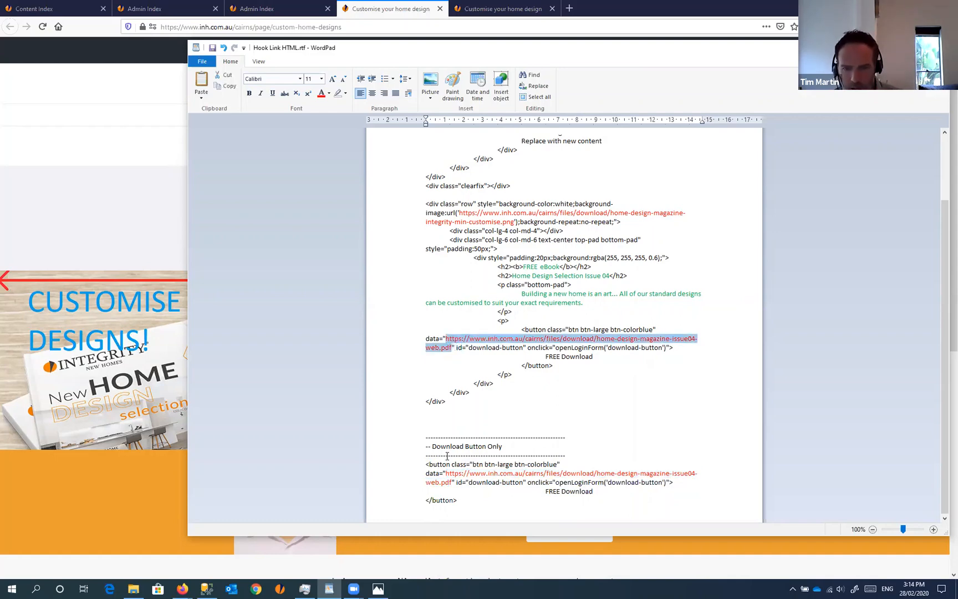
drag(447, 473, 452, 482)
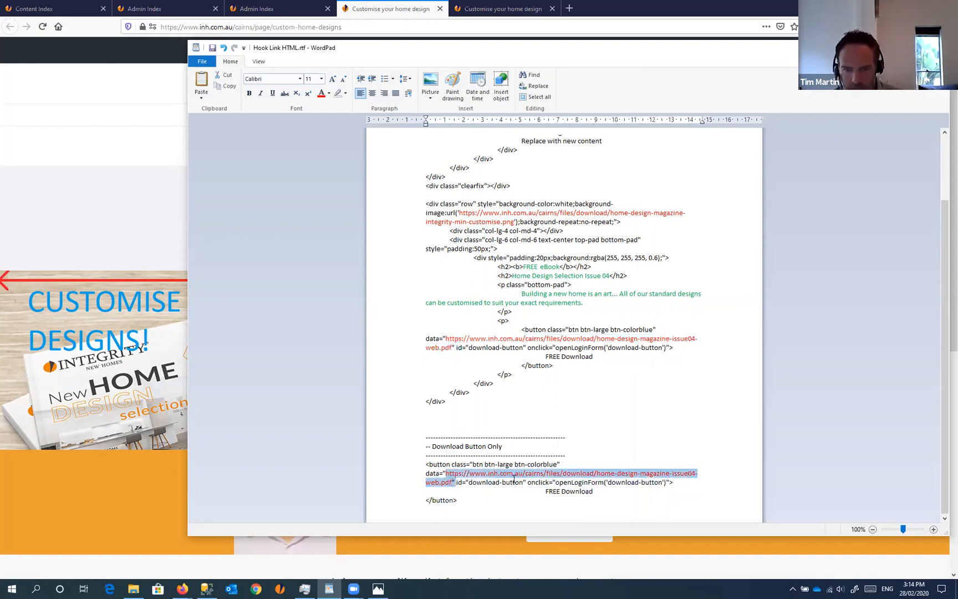
key(shift+Left)
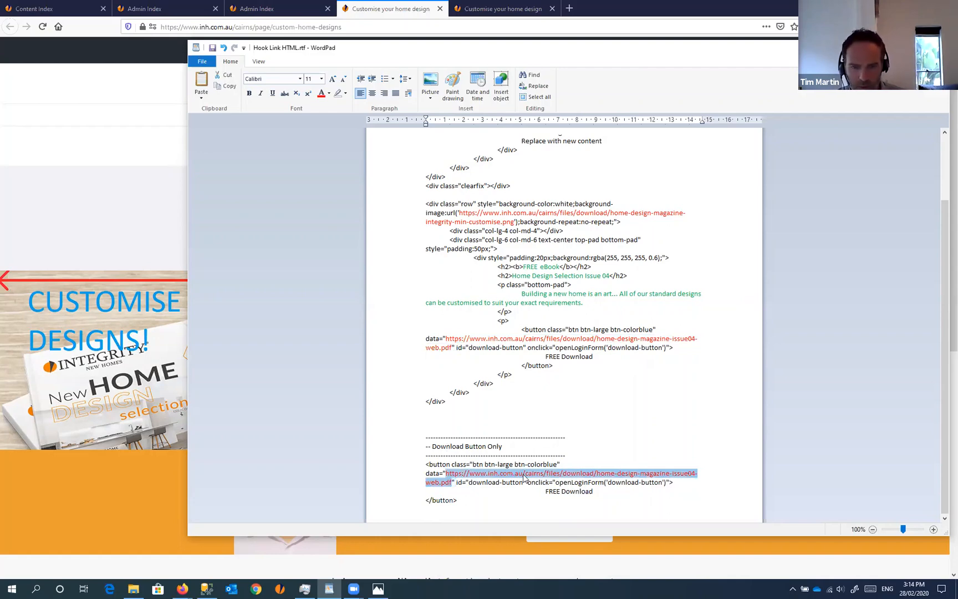
key(Right)
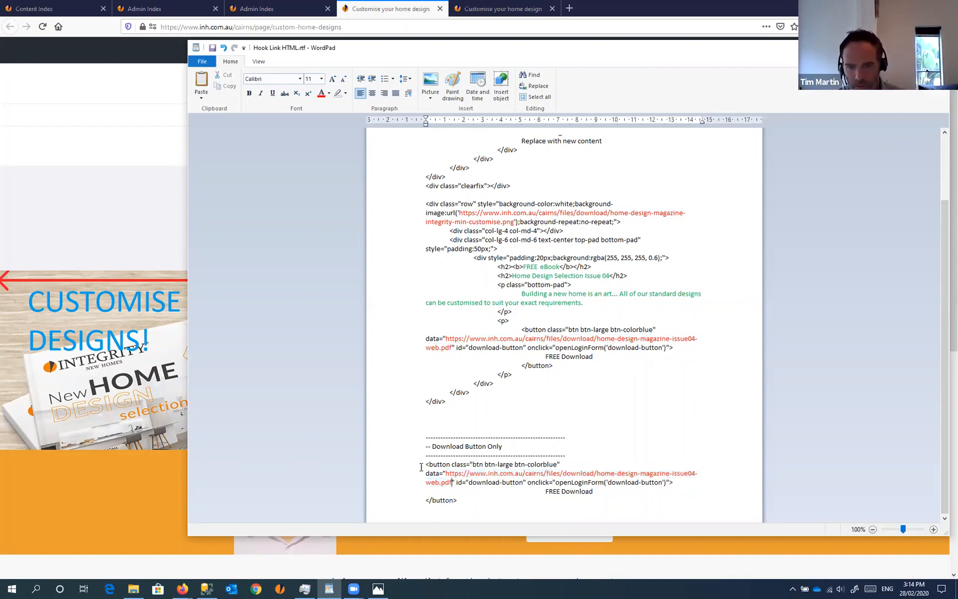
- Copy the complete "Download Button Only" code from WordPad and open the Cairns site's About page for editing in Firefox
drag(432, 464, 464, 501)
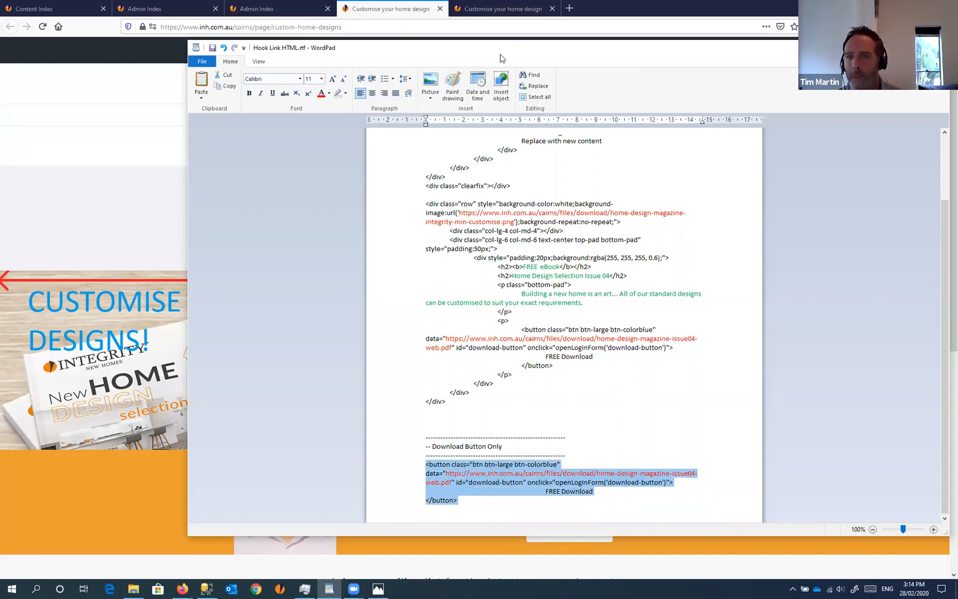
click(891, 48)
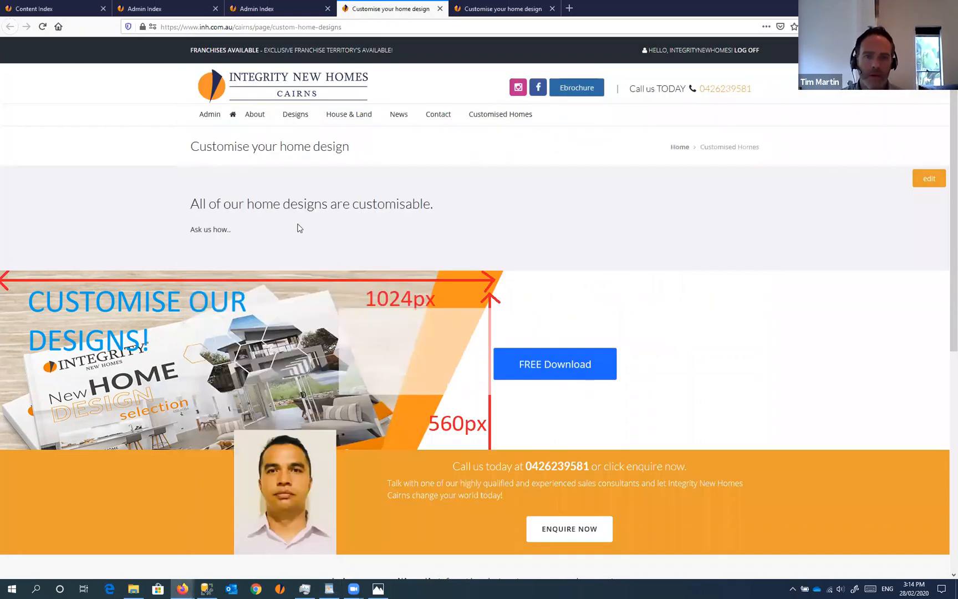
click(211, 119)
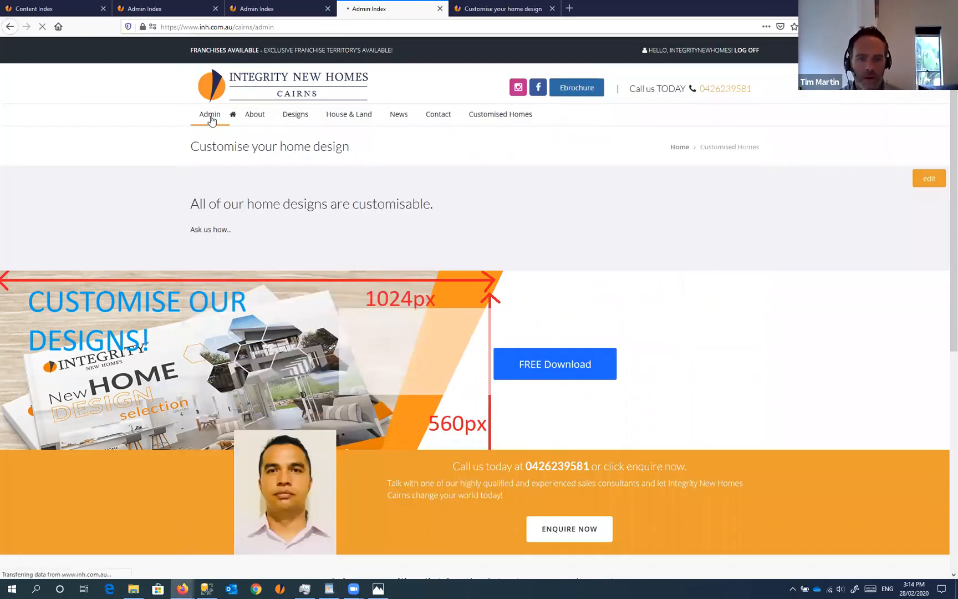
scroll(419, 218, down, 8)
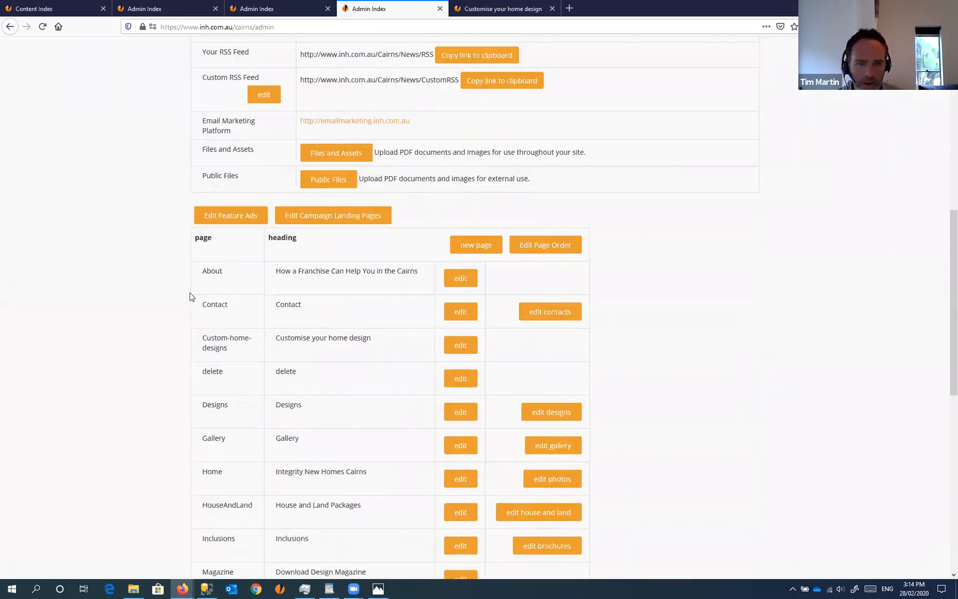
click(467, 284)
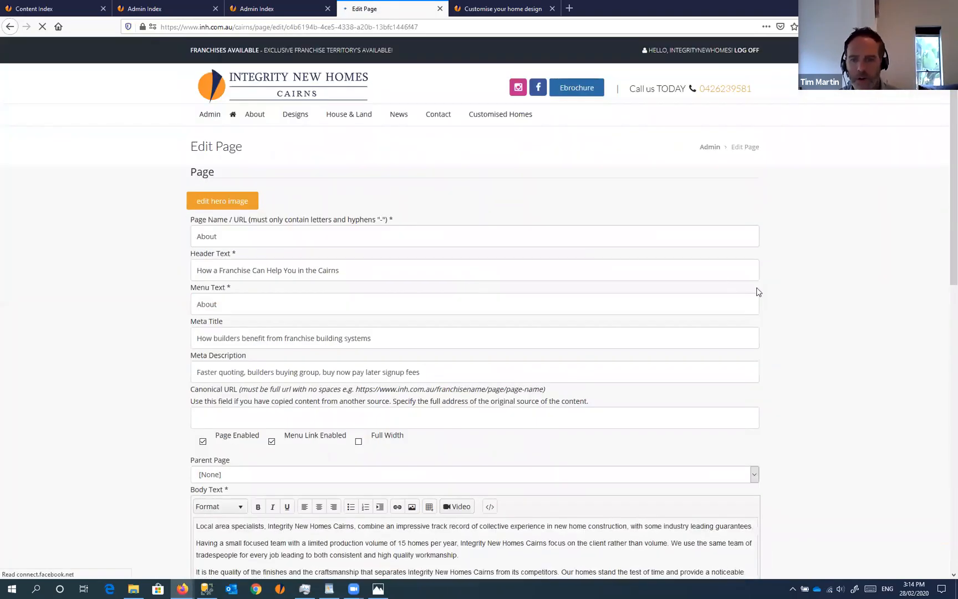
- Add the line "For a free Design Magazine download here:" below the About page's body text
scroll(262, 439, down, 5)
click(247, 434)
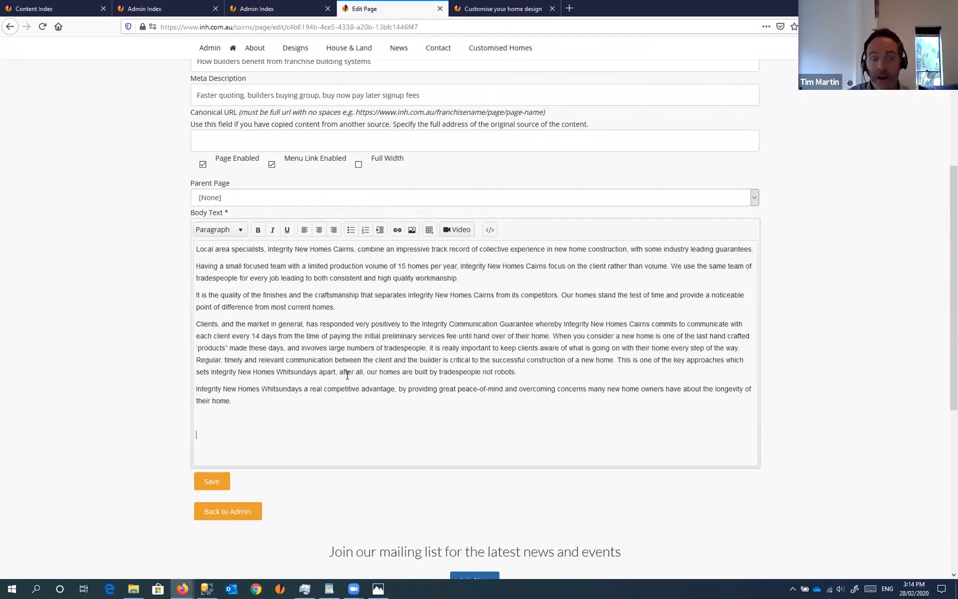
text(F)
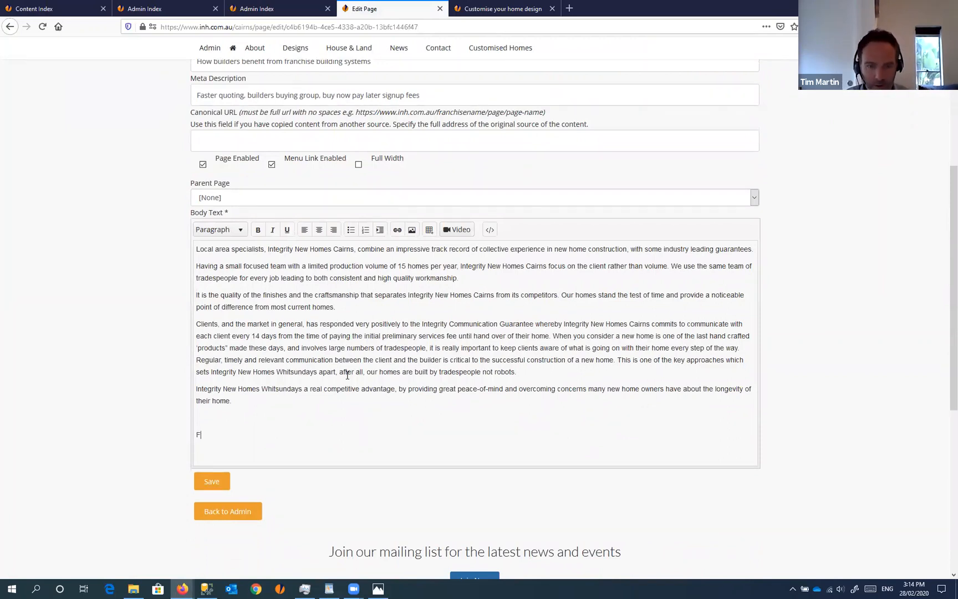
text(or a free )
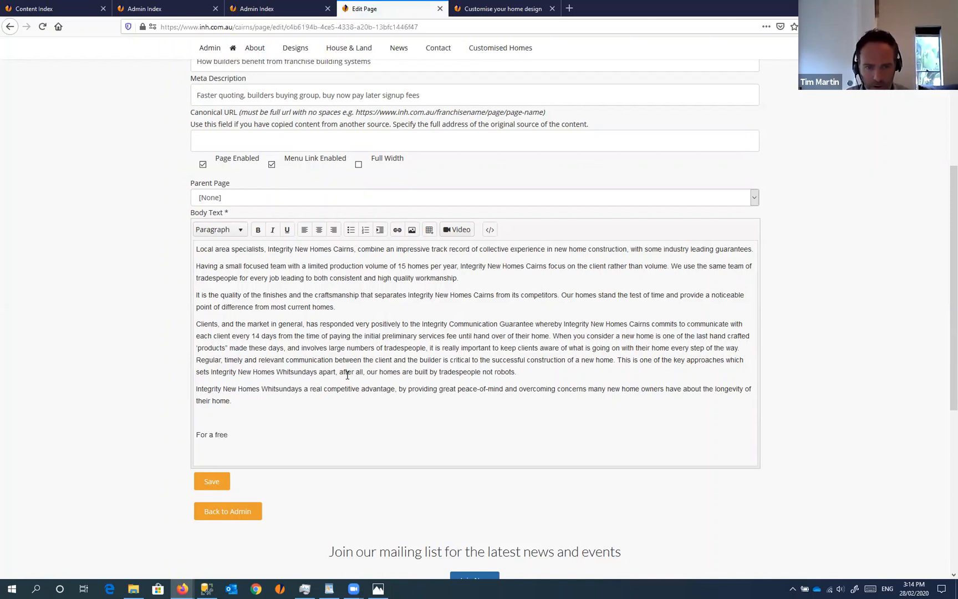
text(Design Magaz)
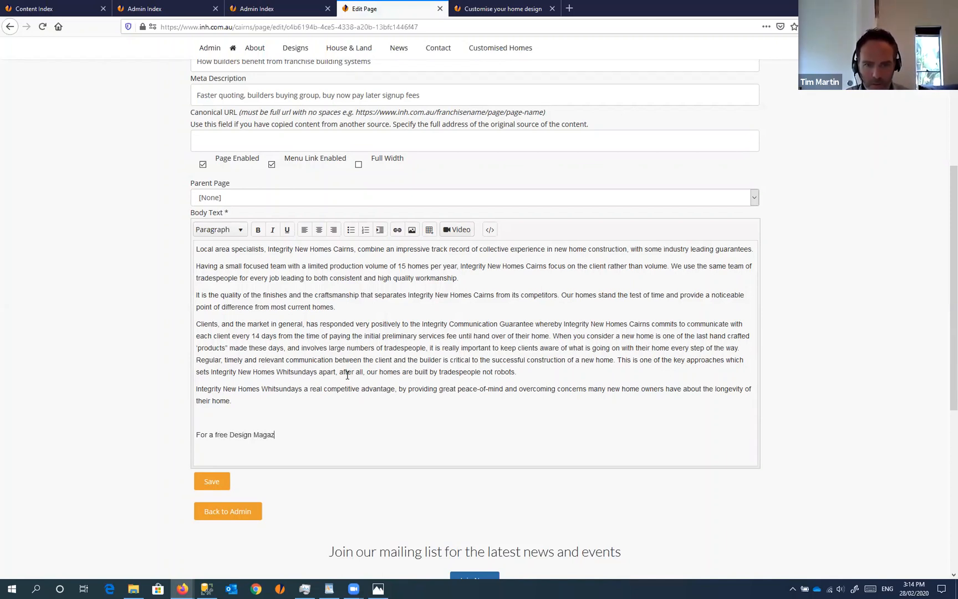
text(ine download here:)
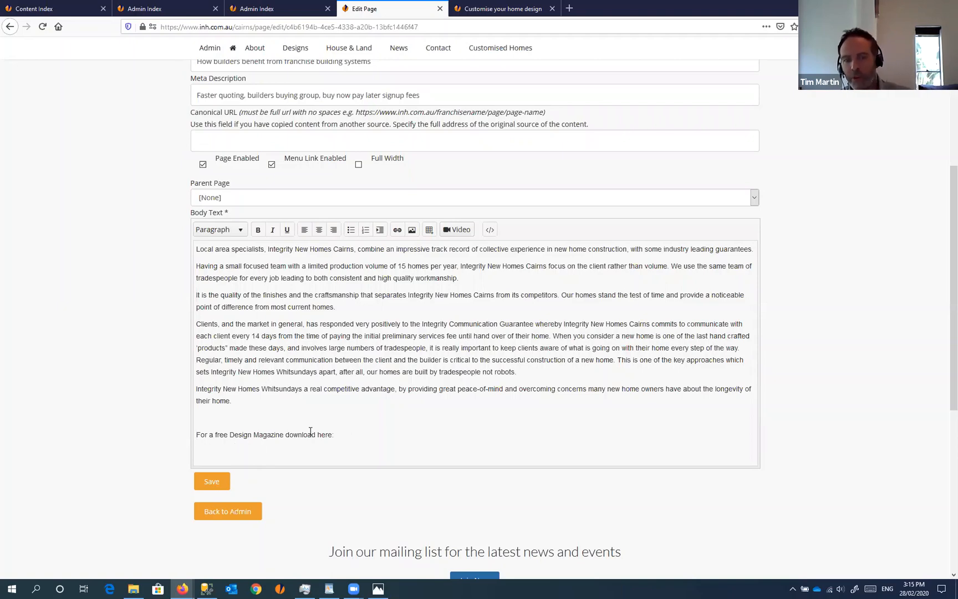
- Paste the copied download button code at the end of the body text's HTML source and update the content
click(489, 229)
drag(621, 312, 621, 349)
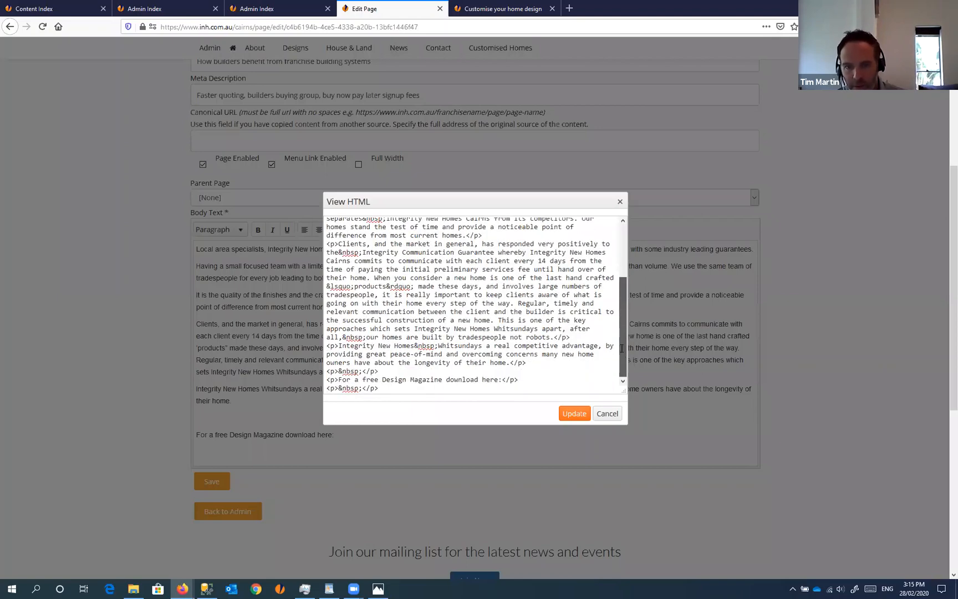
click(393, 387)
key(Return)
key(Return)
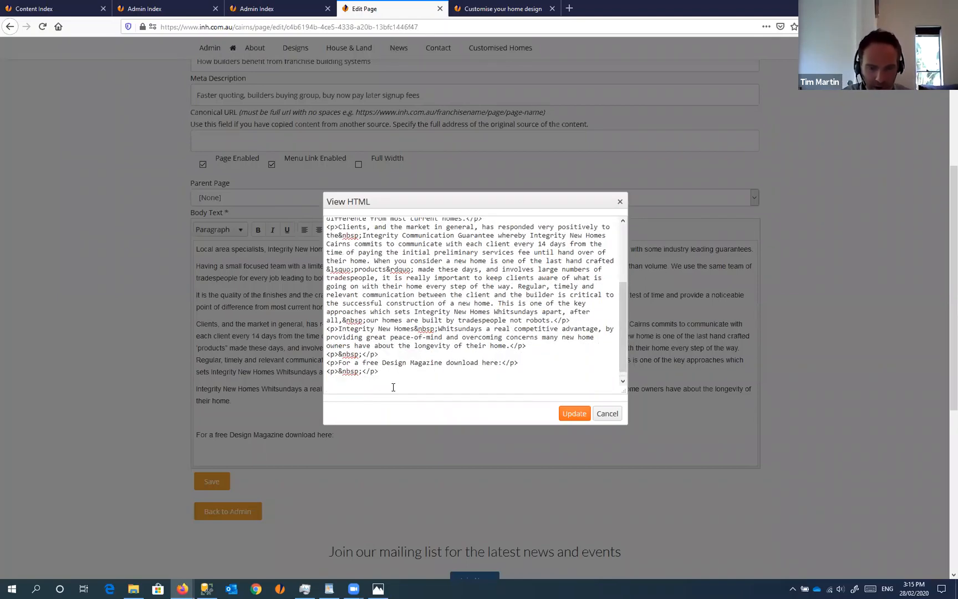
key(ctrl+v)
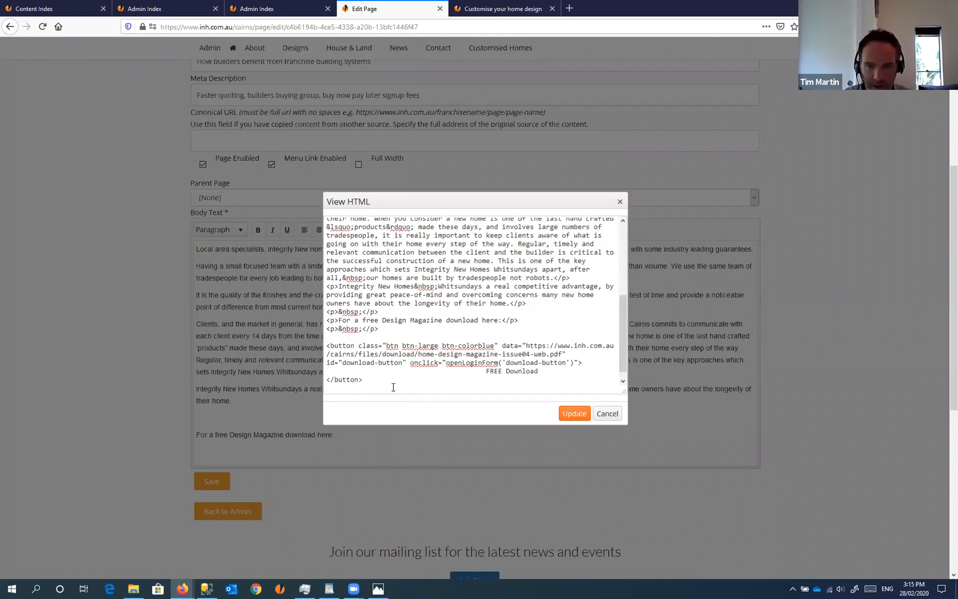
click(574, 413)
- Save the About page and open it on the site to check the new magazine line and download button
scroll(485, 341, down, 5)
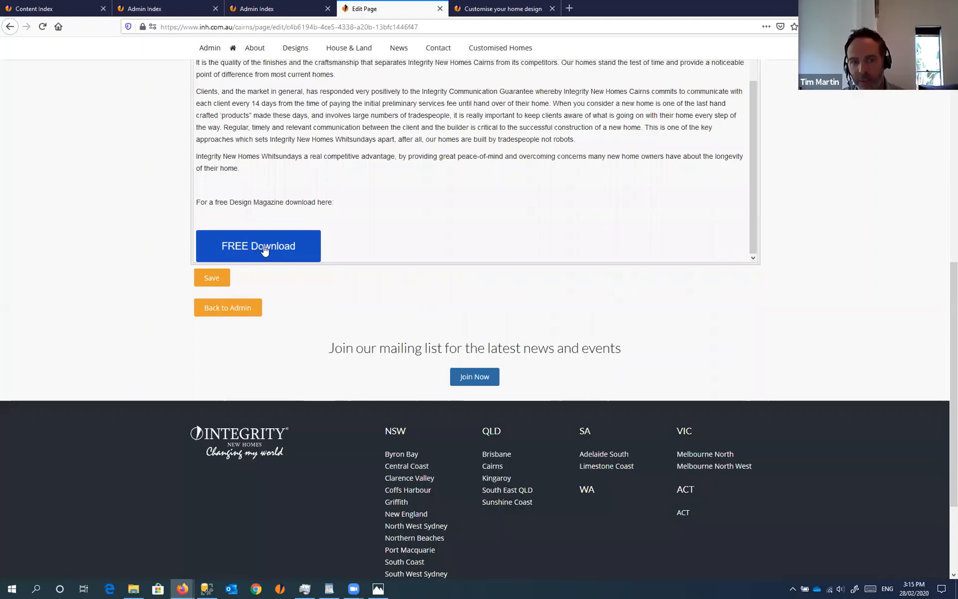
click(213, 279)
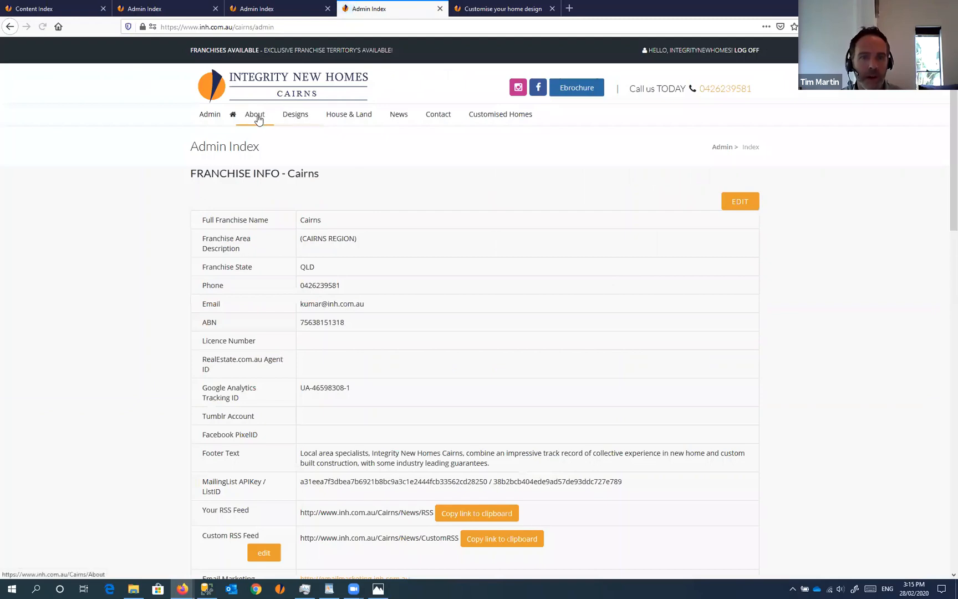
click(256, 116)
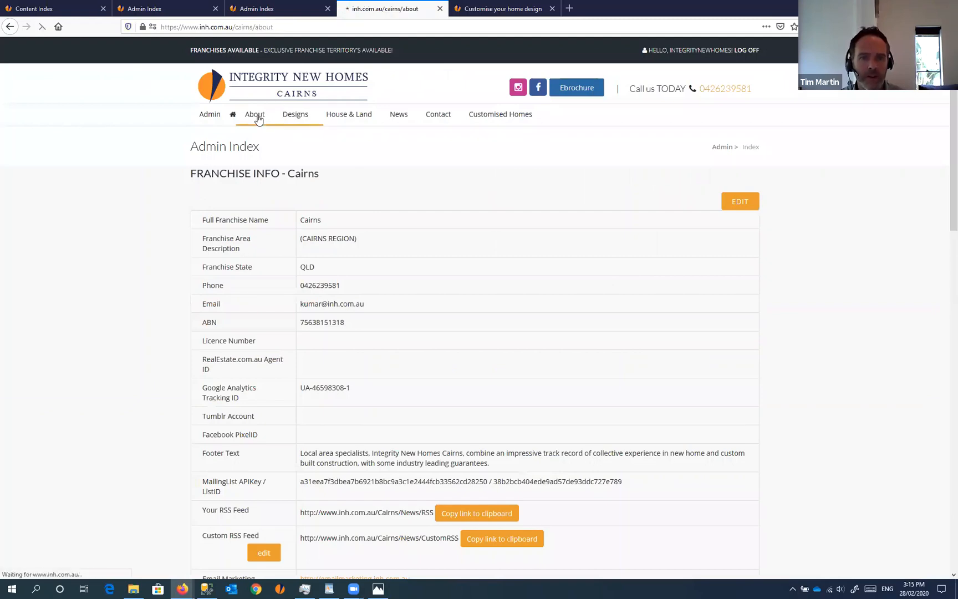
scroll(274, 395, down, 2)
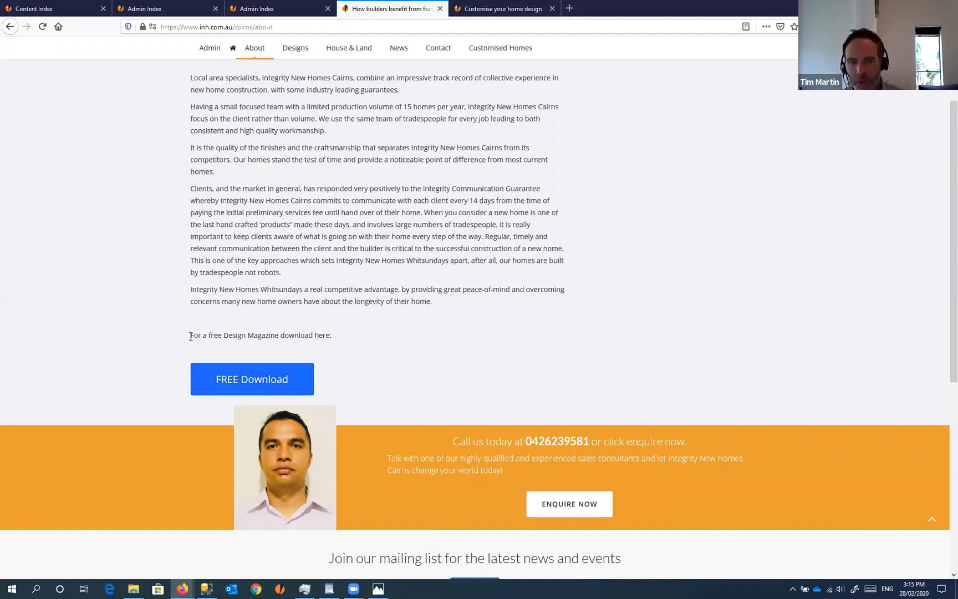
triple_click(315, 333)
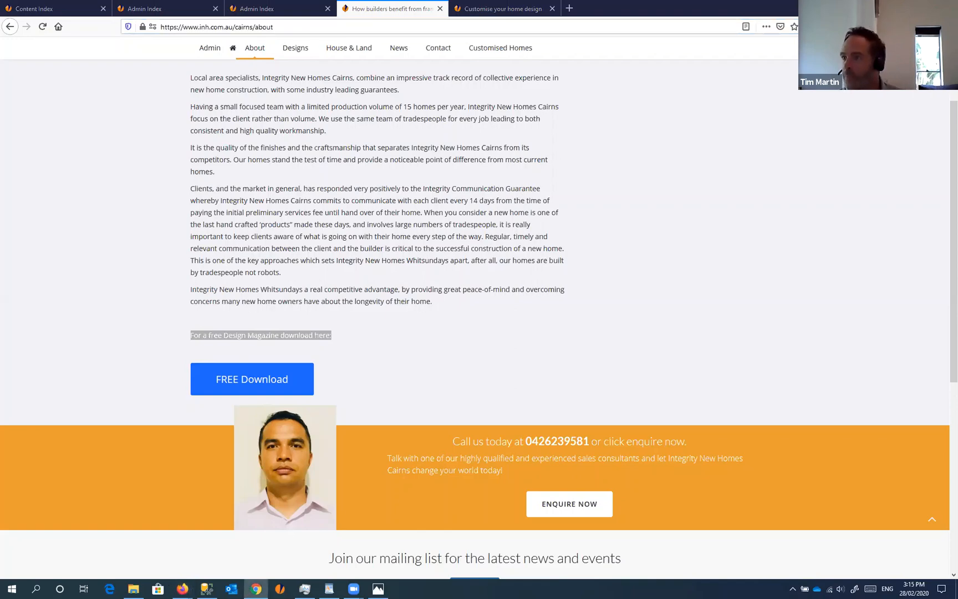
- Switch to Chrome and view the About page with its download button as a logged-out visitor
scroll(383, 190, down, 5)
scroll(353, 204, up, 3)
scroll(264, 513, up, 2)
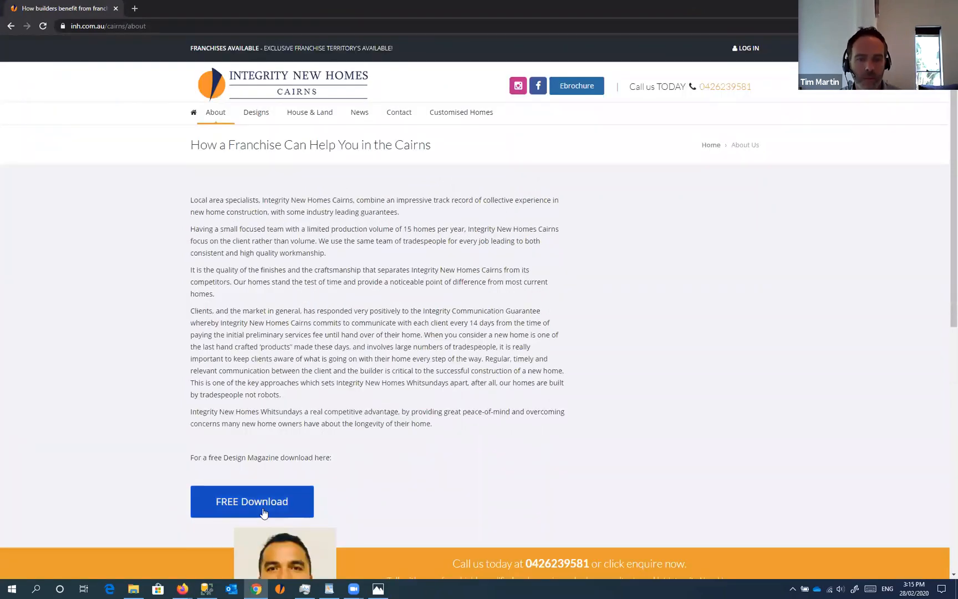
- Open the download form from the About page's FREE Download button, close it without submitting, and shrink the browser window
click(262, 508)
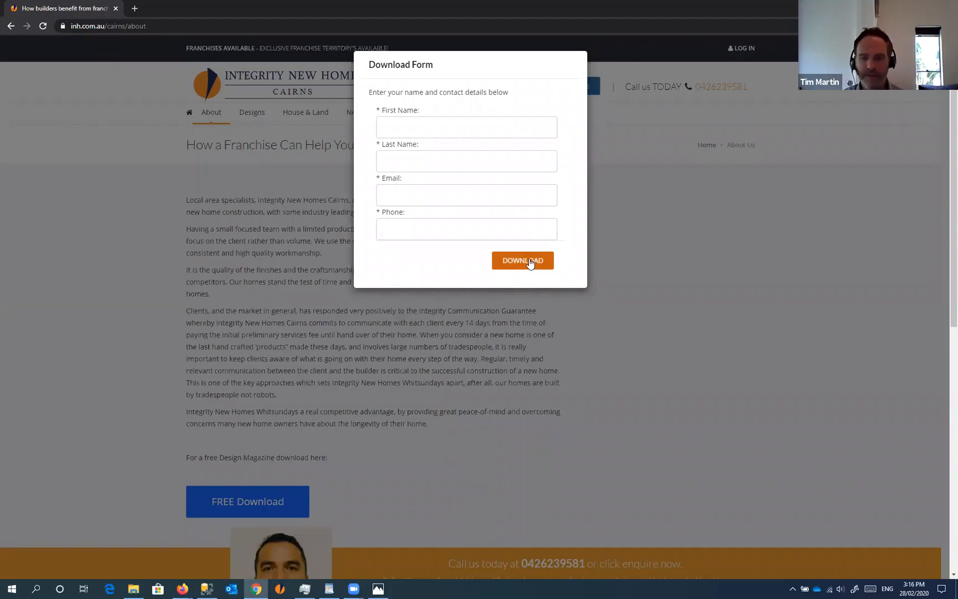
click(674, 325)
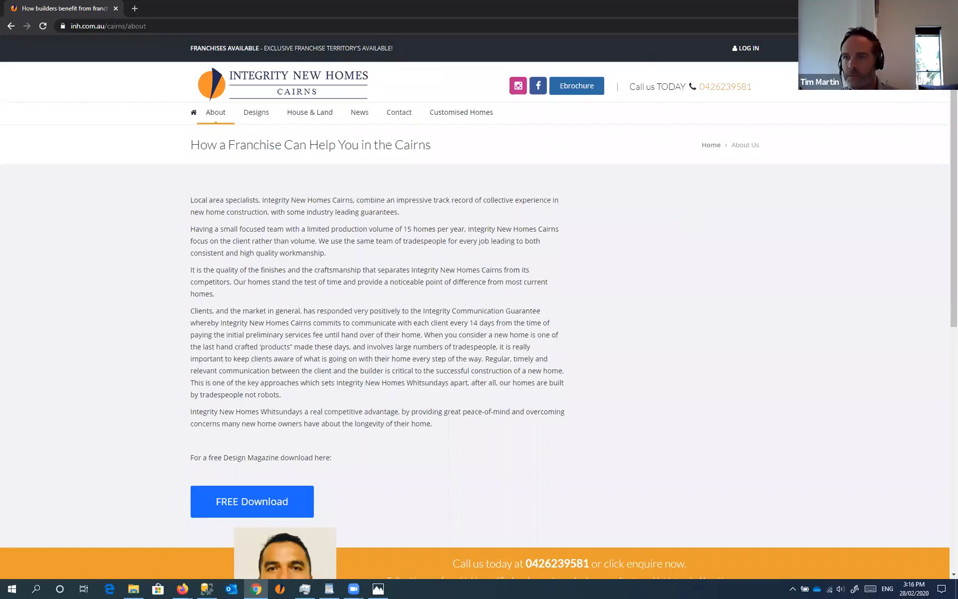
click(924, 8)
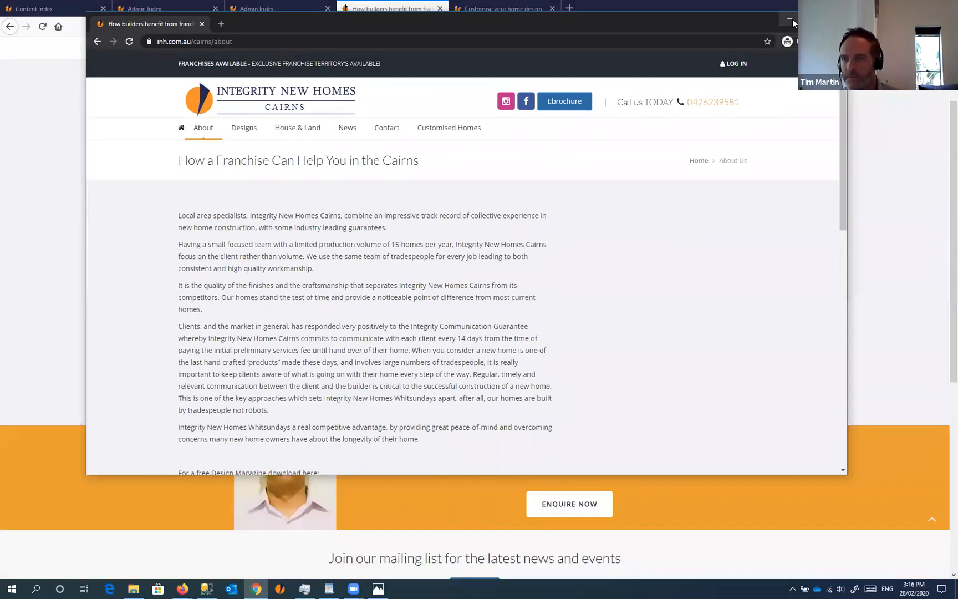
scroll(573, 276, down, 6)
scroll(564, 219, up, 3)
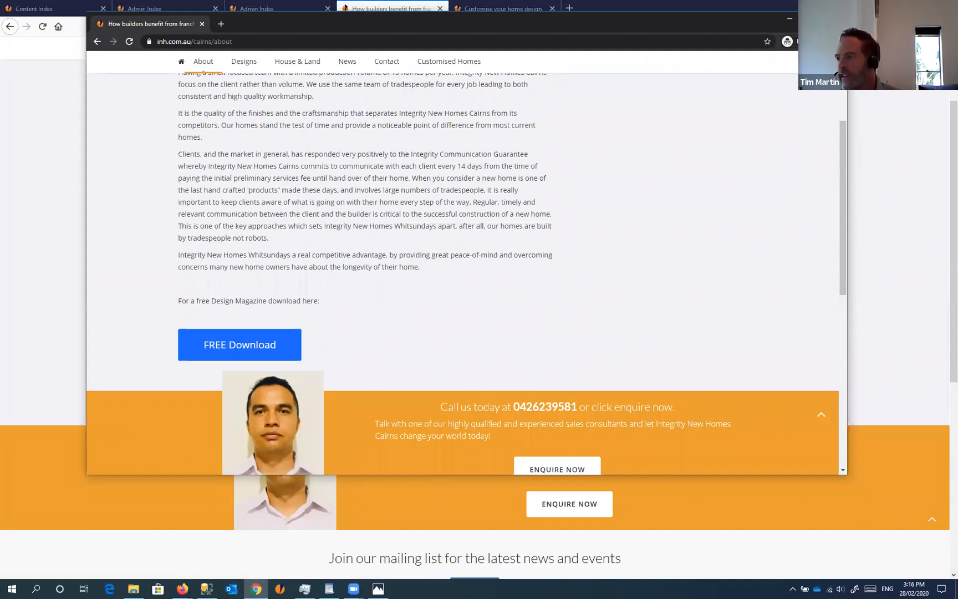
- Switch to Hook Link HTML.rtf in WordPad and review the full code block under "Download Button with page template"
key(alt+Tab)
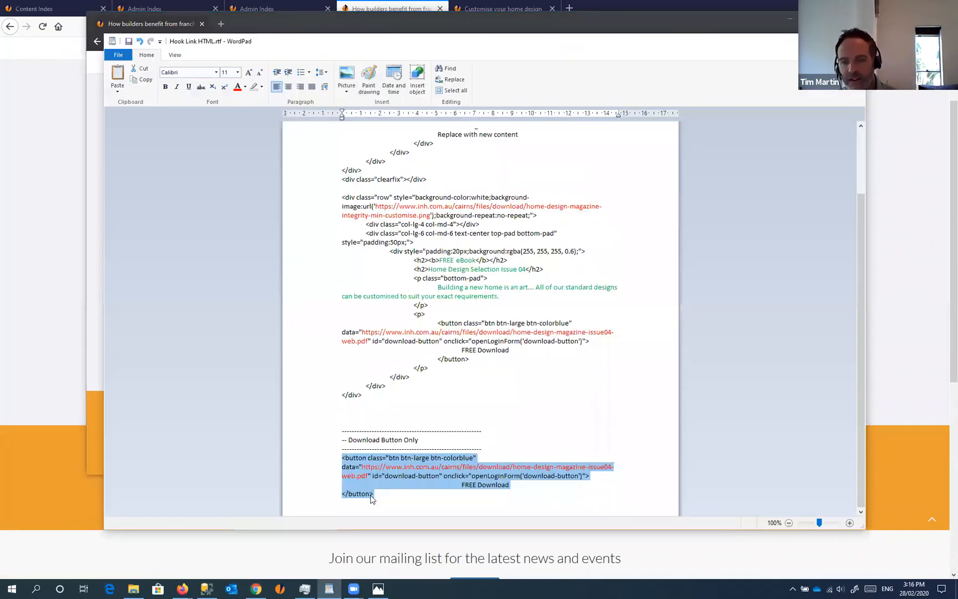
scroll(347, 174, up, 3)
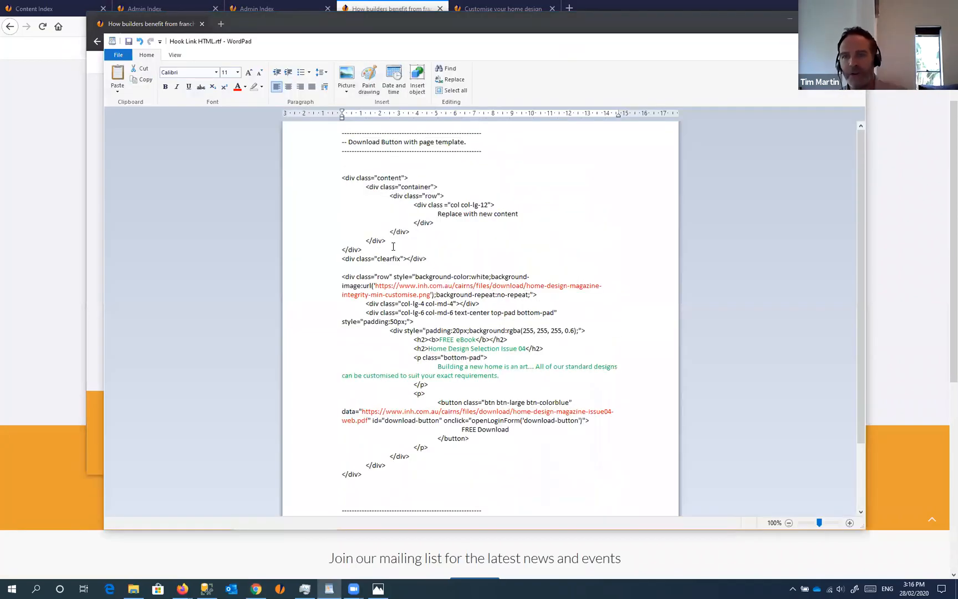
drag(342, 178, 433, 493)
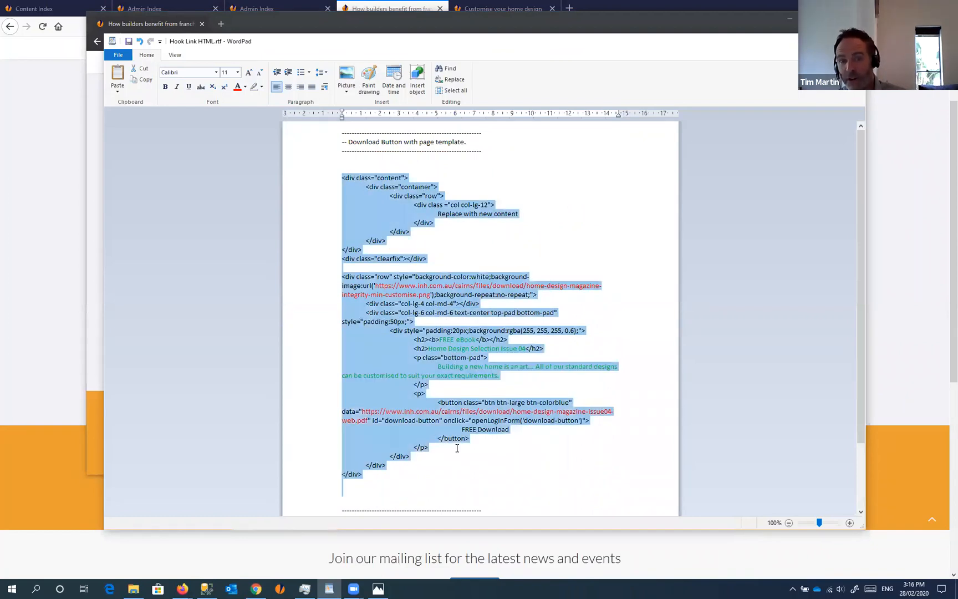
click(371, 476)
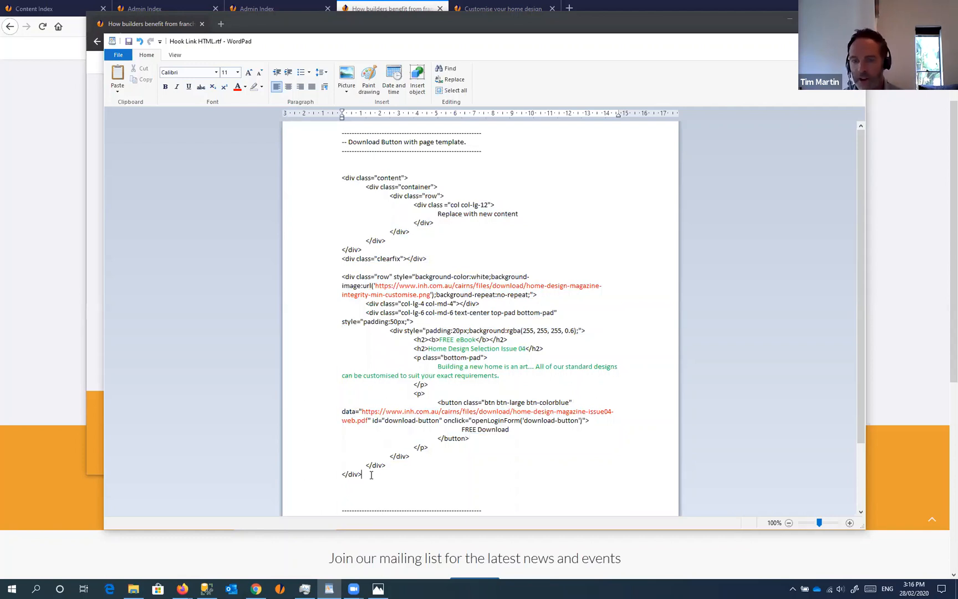